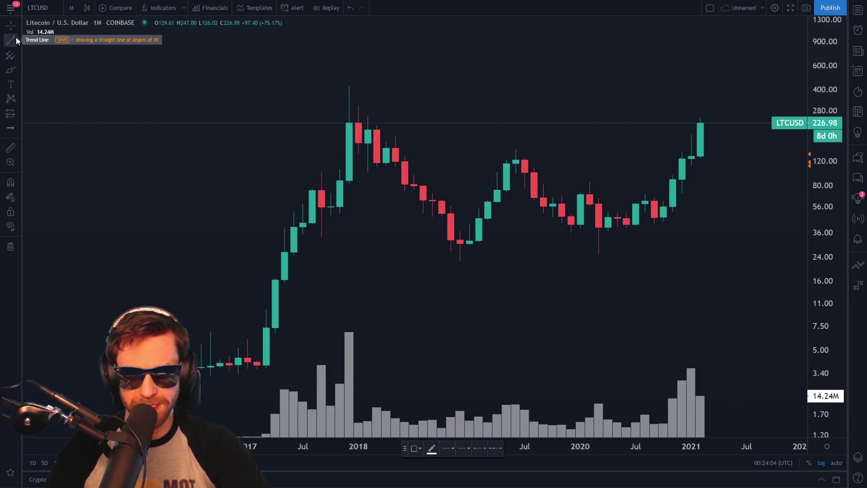
- Place a horizontal line at about 624.58, above the December 2017 peak
click(15, 37)
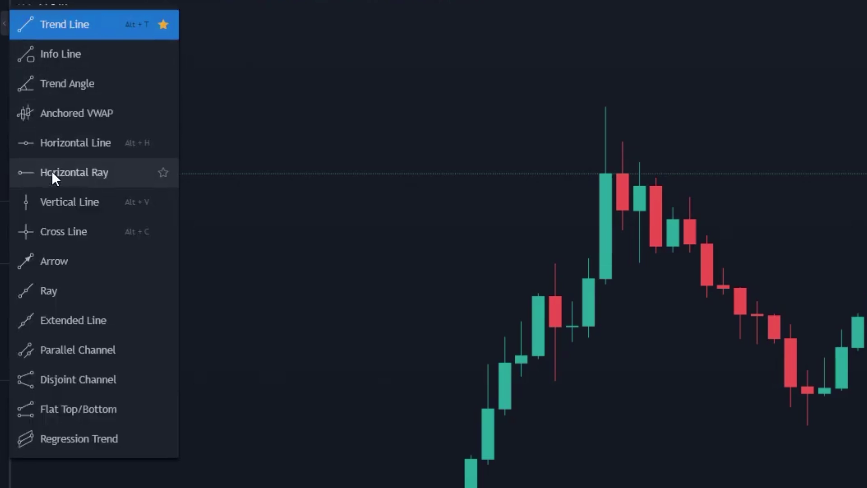
click(80, 143)
click(415, 63)
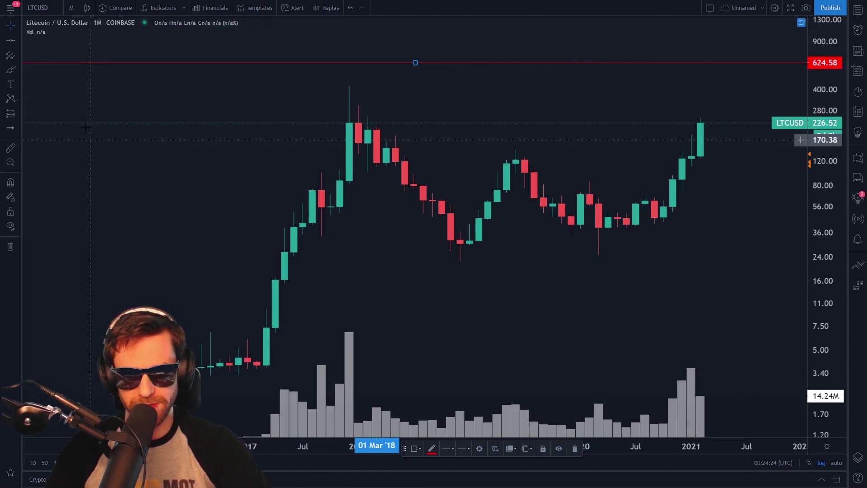
- Place a horizontal ray well above the December 2017 peak, starting in mid-2018 at about 934.92
click(19, 40)
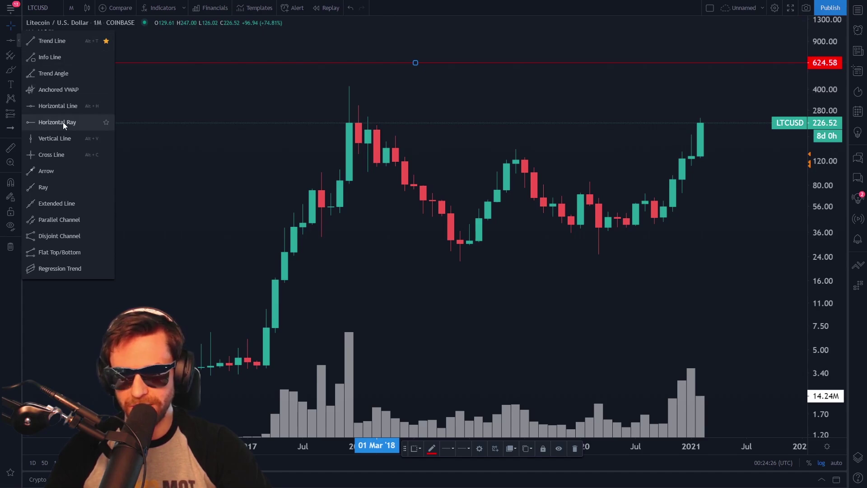
click(64, 122)
click(414, 39)
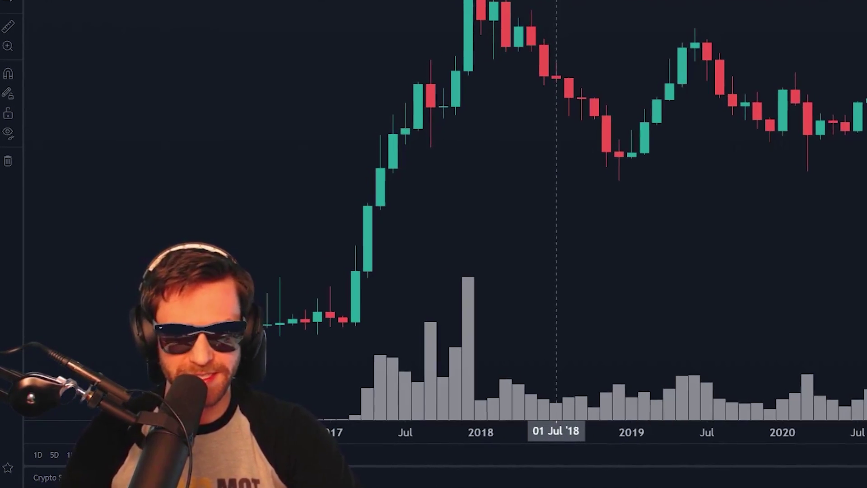
click(13, 2)
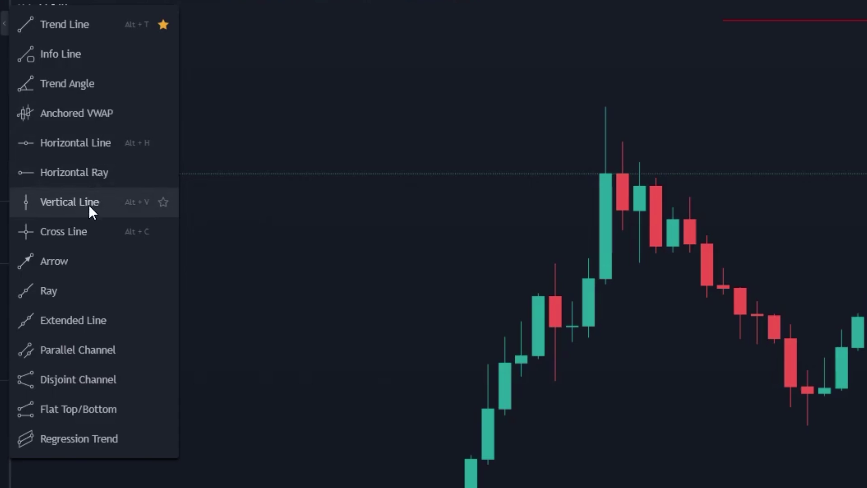
click(78, 351)
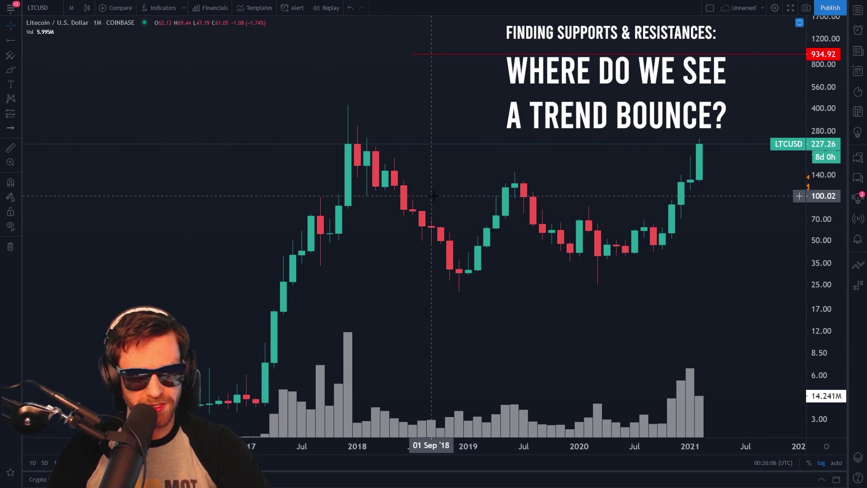
- Draw a horizontal ray from the top of the December 2017 candle body, at about 228.40
click(11, 41)
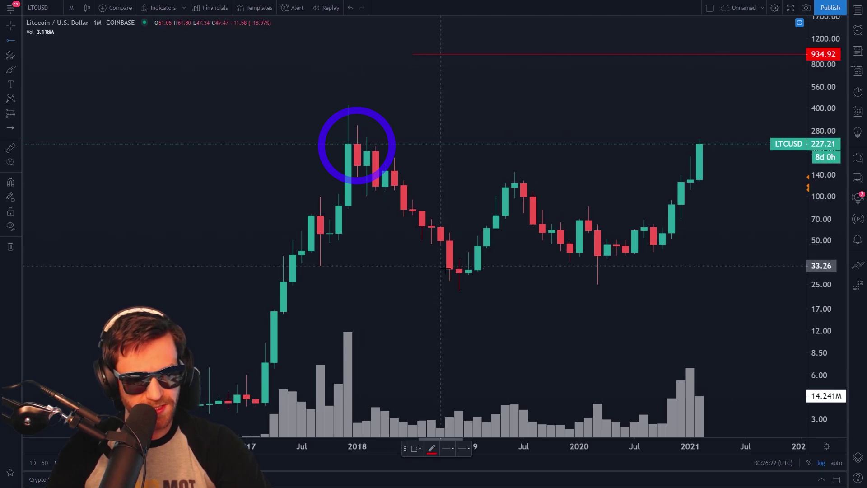
click(346, 143)
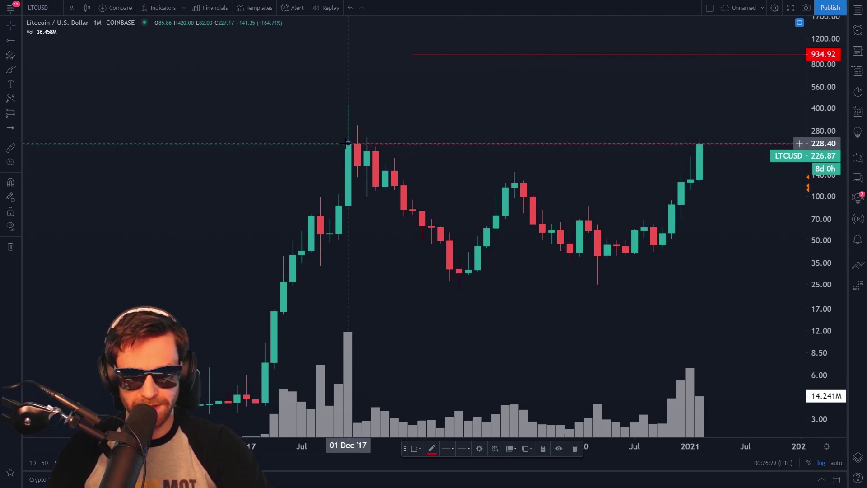
click(77, 392)
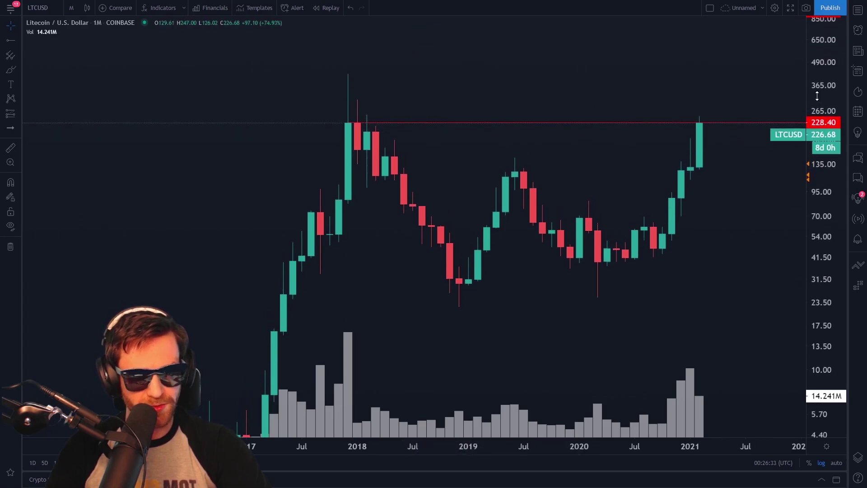
- Enable magnet mode and snap the start of the December 2017 resistance ray to that candle's close at 227.17
mouse_move(349, 123)
mouse_down()
mouse_move(346, 138)
mouse_move(348, 121)
mouse_move(357, 123)
mouse_move(320, 119)
mouse_up()
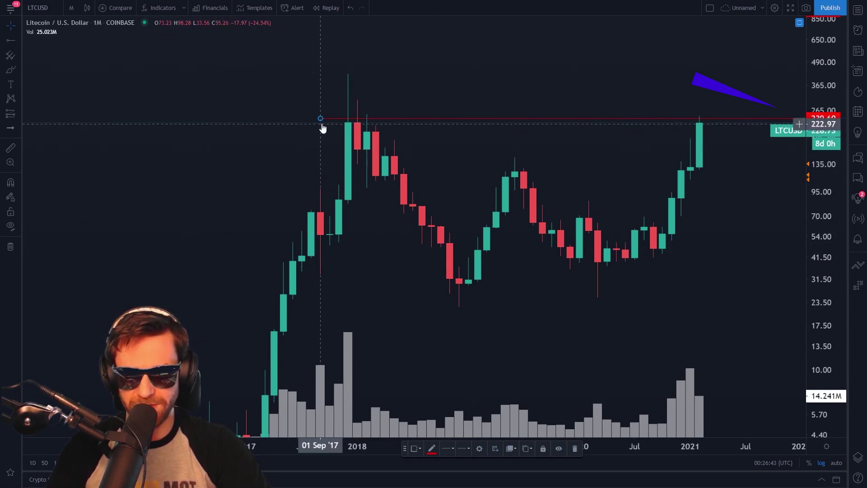
click(298, 146)
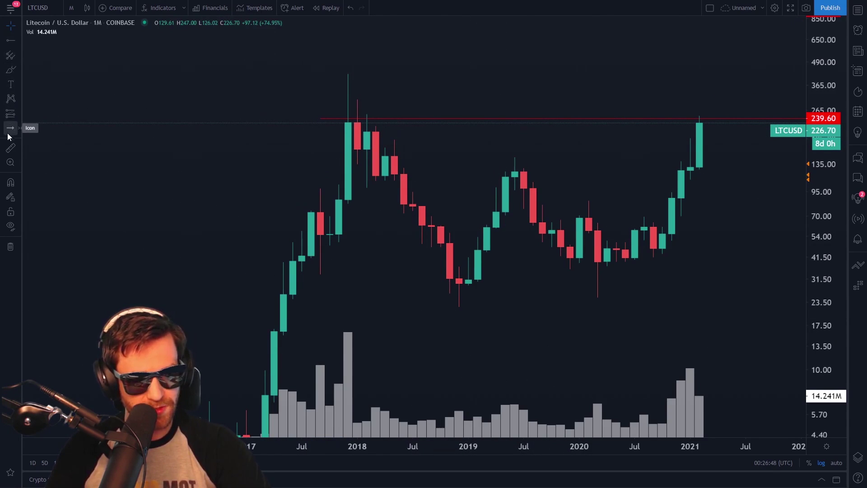
click(10, 182)
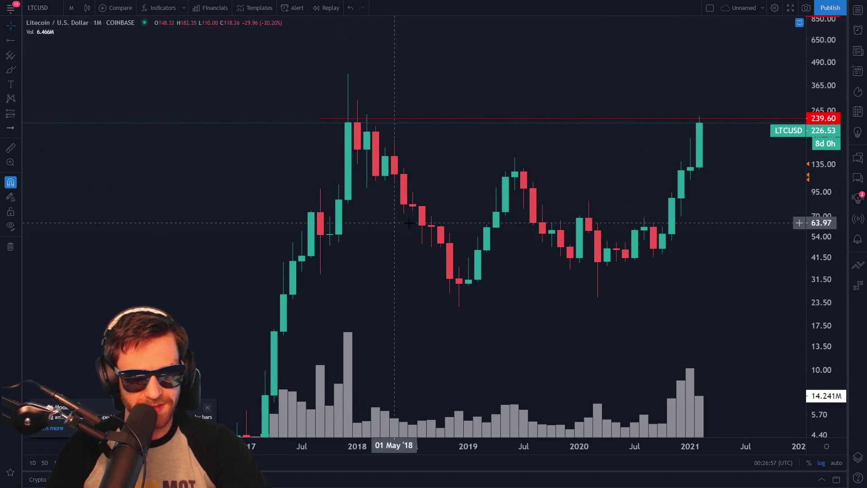
mouse_move(319, 120)
mouse_down()
mouse_move(357, 101)
mouse_move(356, 118)
mouse_move(346, 119)
mouse_move(350, 68)
mouse_move(348, 126)
mouse_move(356, 151)
mouse_move(345, 120)
mouse_move(356, 143)
mouse_move(368, 128)
mouse_move(351, 120)
mouse_up()
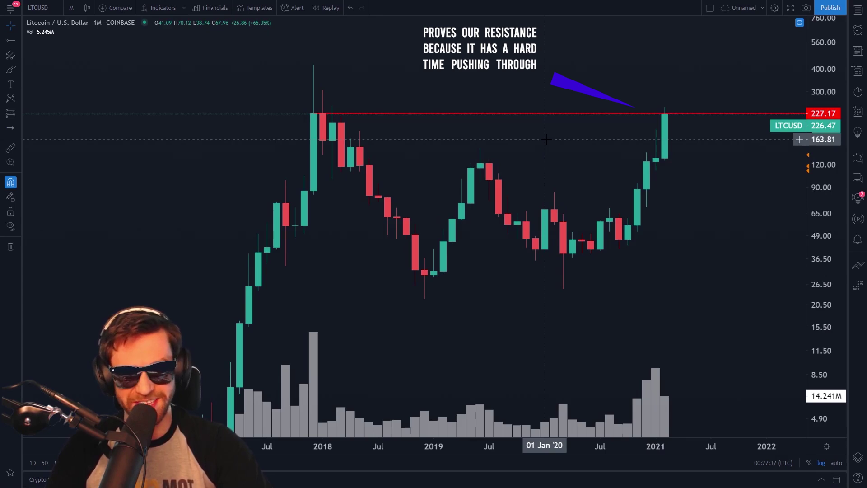
- Draw horizontal rays from the December 2017 wick high at 420.00 and from the early 2017 low at 3.26
click(11, 40)
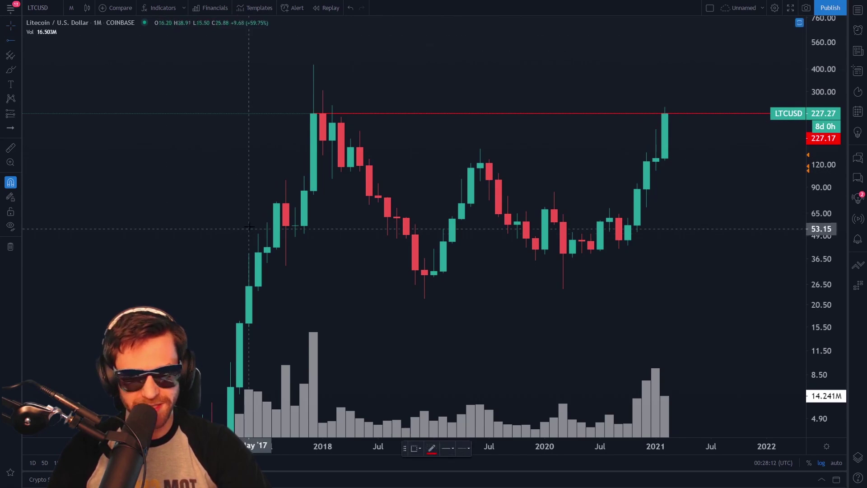
click(315, 64)
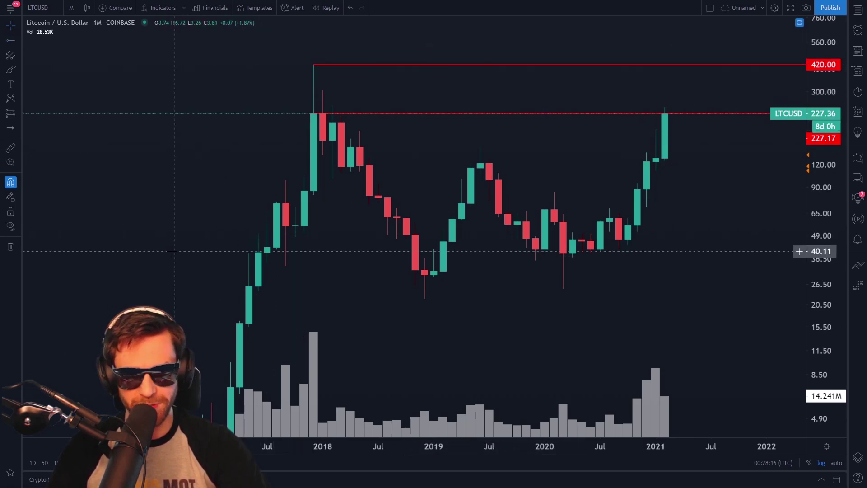
click(313, 60)
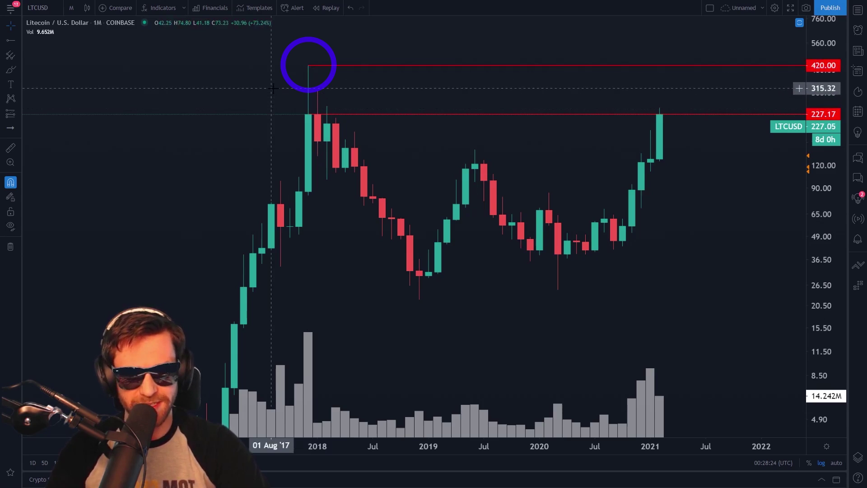
click(11, 70)
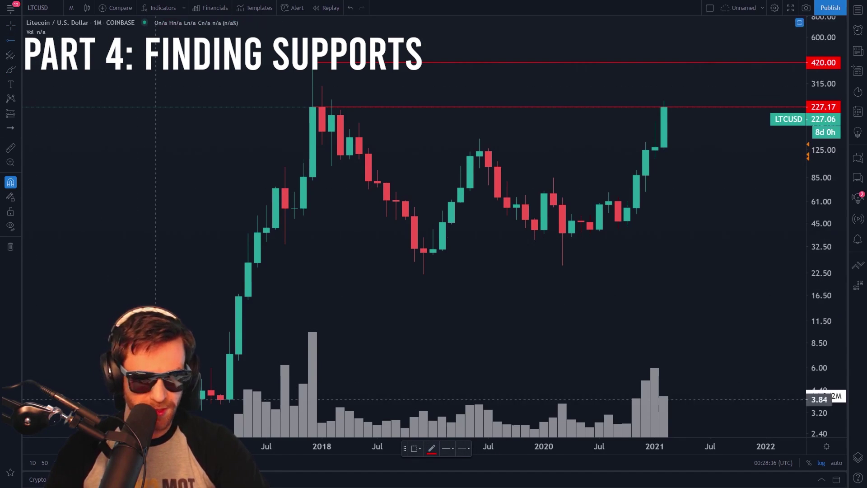
click(174, 411)
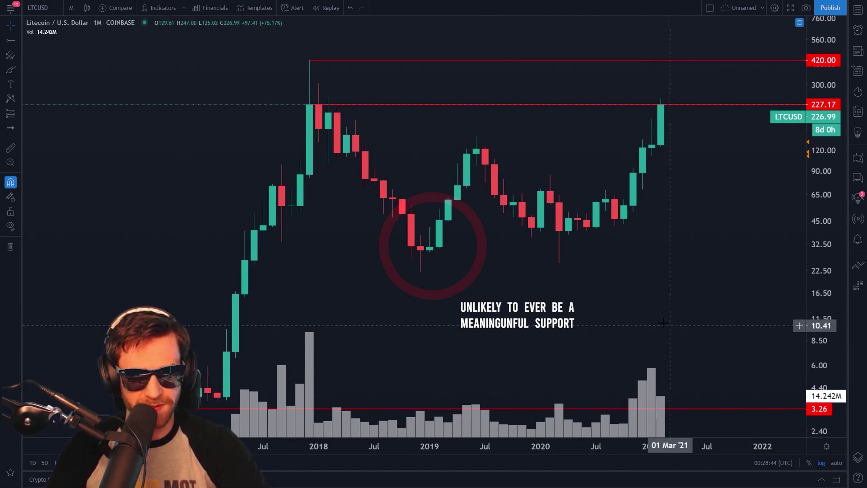
- Circle the December 2017 and mid-2019 tops with the brush, and trace the price rise and fall around the 2019 top
click(10, 69)
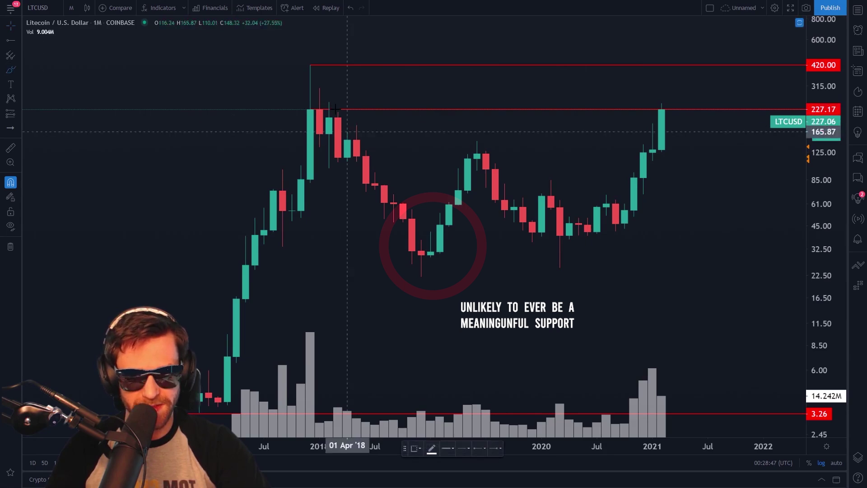
drag(320, 100, 328, 106)
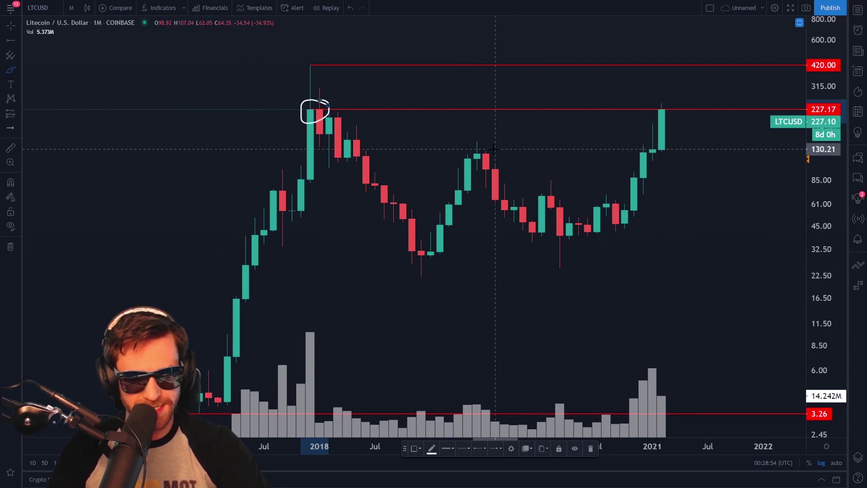
mouse_move(494, 145)
mouse_down()
mouse_move(475, 136)
mouse_move(468, 162)
mouse_move(495, 140)
mouse_up()
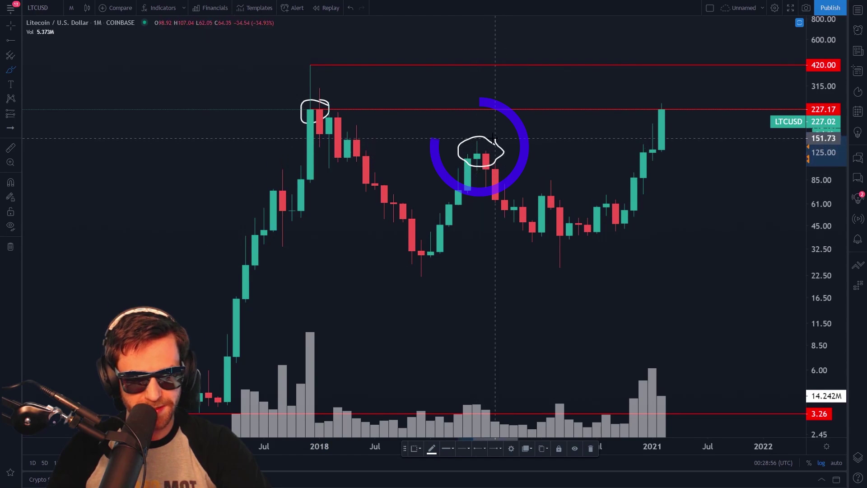
drag(441, 253, 477, 152)
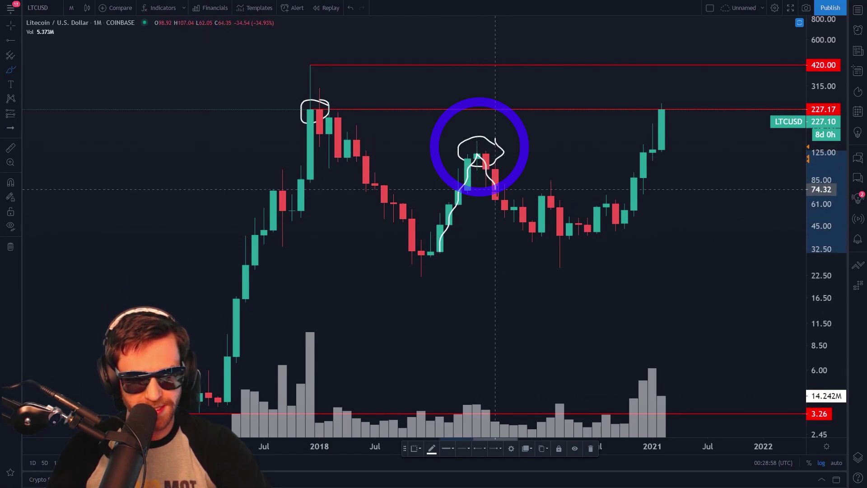
- Draw a horizontal ray from the June 2019 candle body top at 122.06 with magnet snapping enabled
click(10, 151)
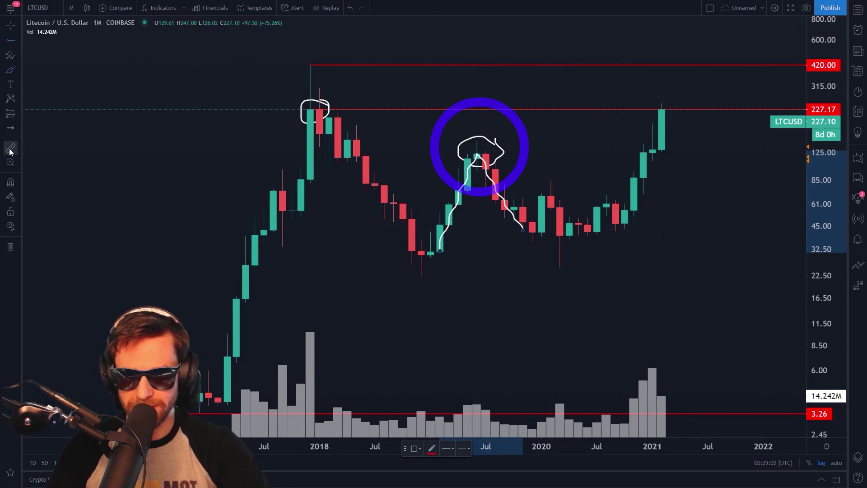
click(6, 182)
click(477, 154)
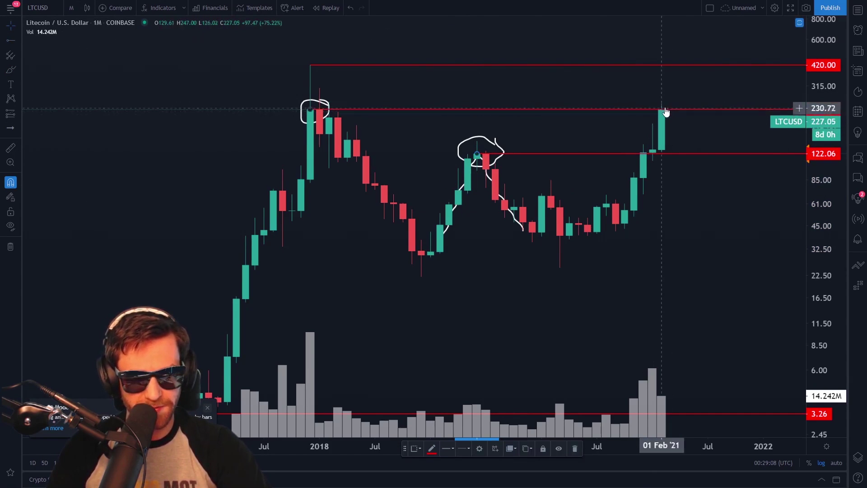
- Recolour the horizontal ray at the June 2019 top bright green to mark it as support
double_click(685, 155)
click(404, 238)
click(391, 361)
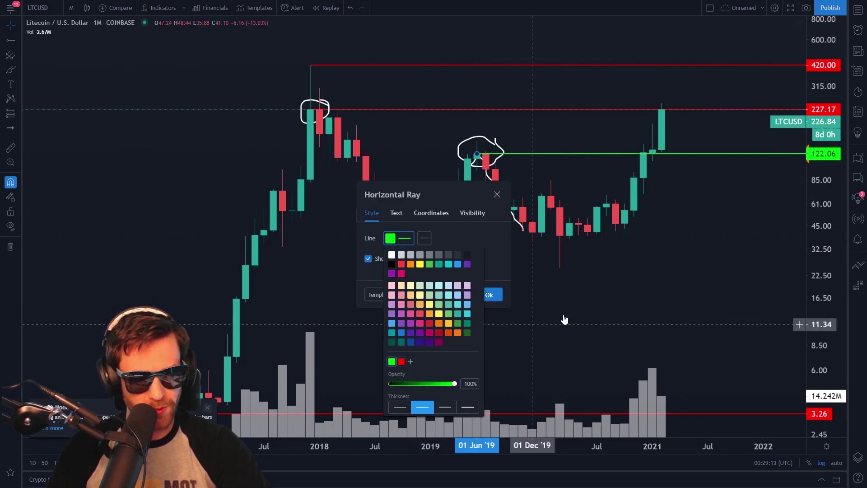
click(563, 319)
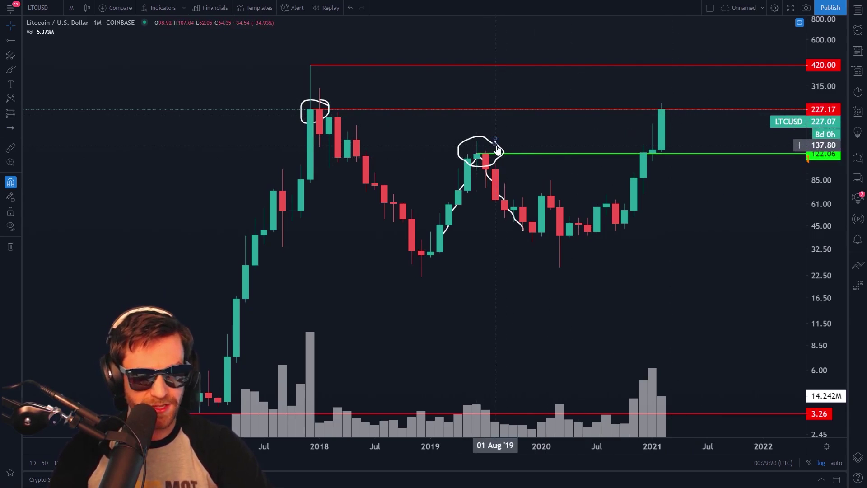
- Delete the brush marks around the mid-2019 top and the December 2017 top
click(461, 192)
key(Delete)
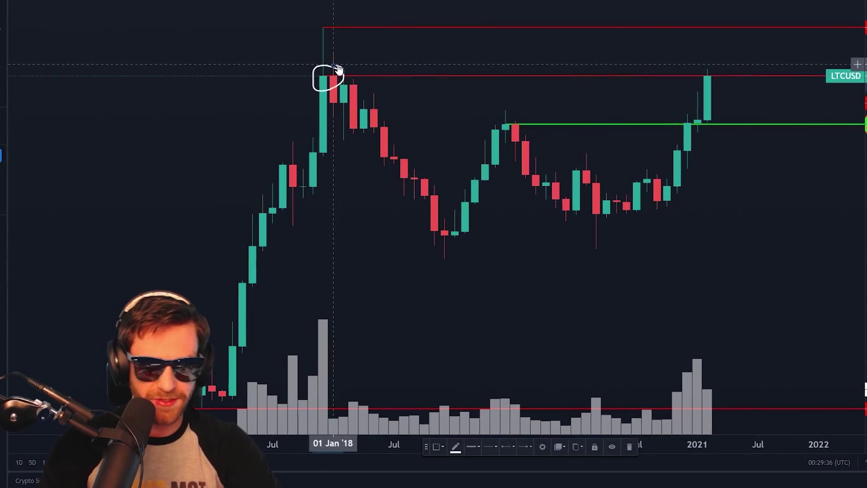
click(334, 76)
key(Delete)
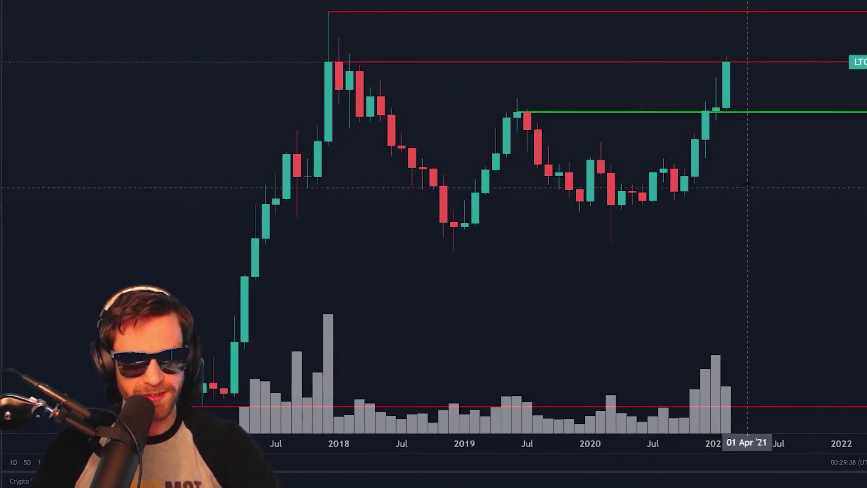
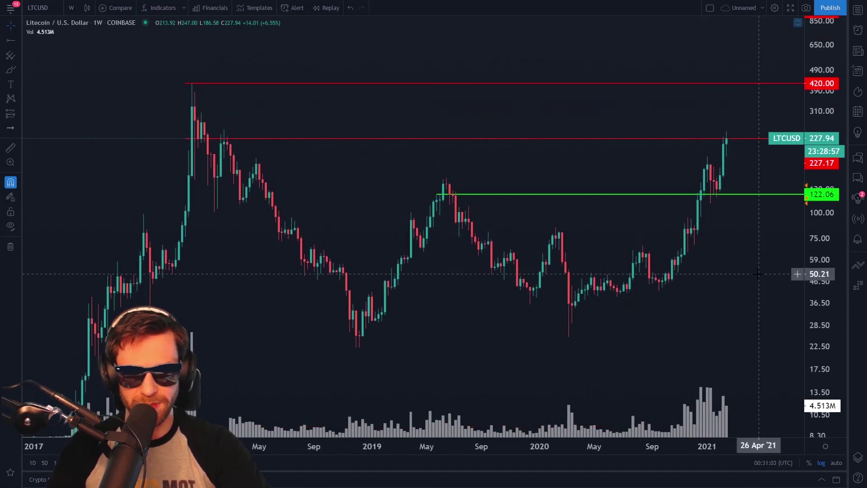
- On the weekly chart, circle the early 2018 rejection at the 227.17 ray and the mid-2019 top with the brush
click(10, 69)
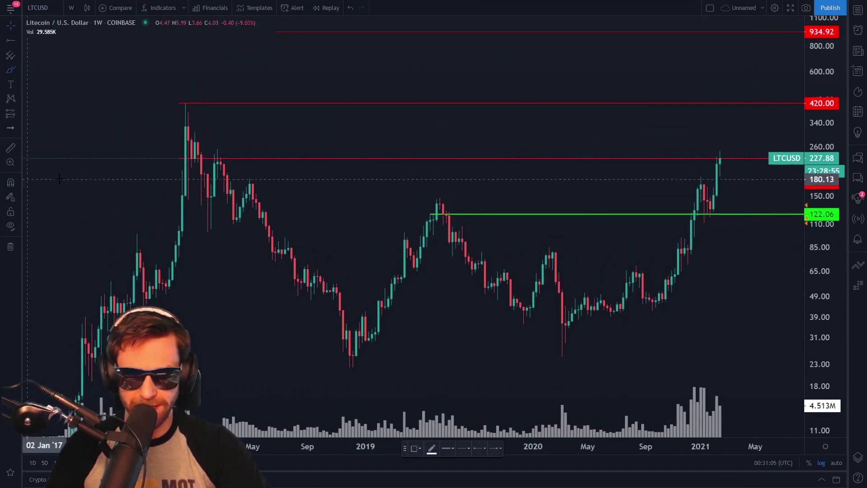
drag(208, 165, 220, 149)
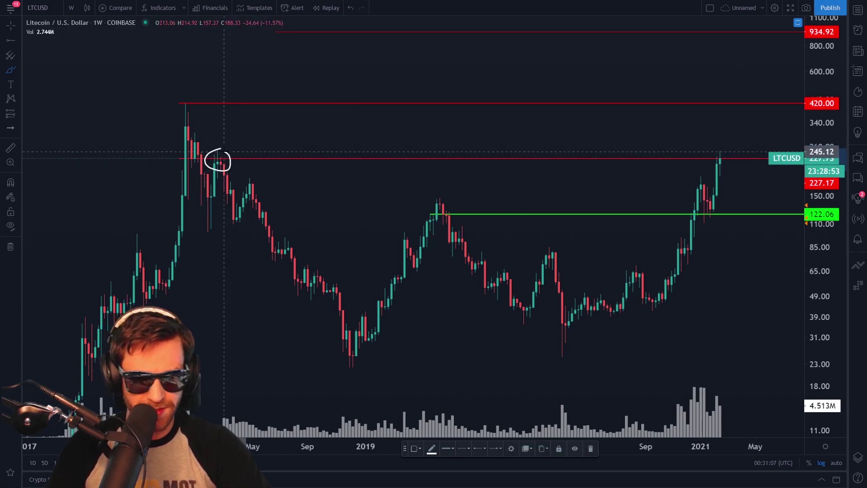
mouse_move(457, 206)
mouse_down()
mouse_move(442, 196)
mouse_move(429, 223)
mouse_move(455, 202)
mouse_up()
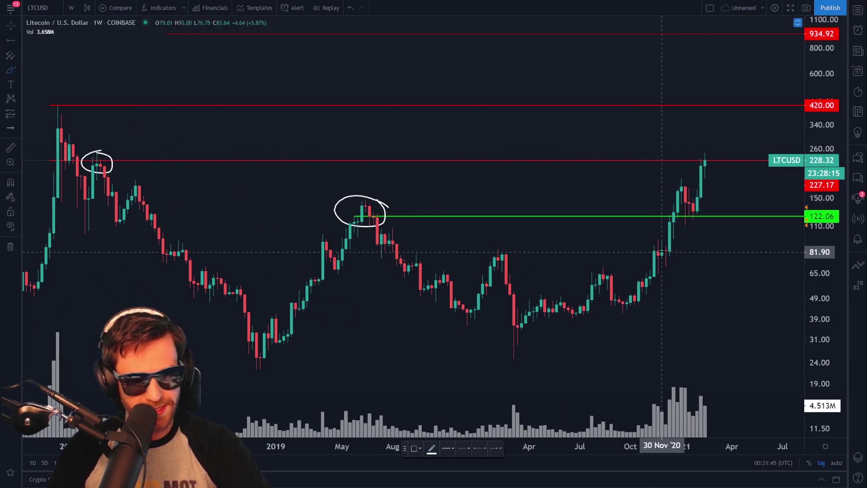
- Trace the late 2020 to February 2021 rally up to the 227.17 ray with the brush, and delete the marks
drag(665, 247, 716, 155)
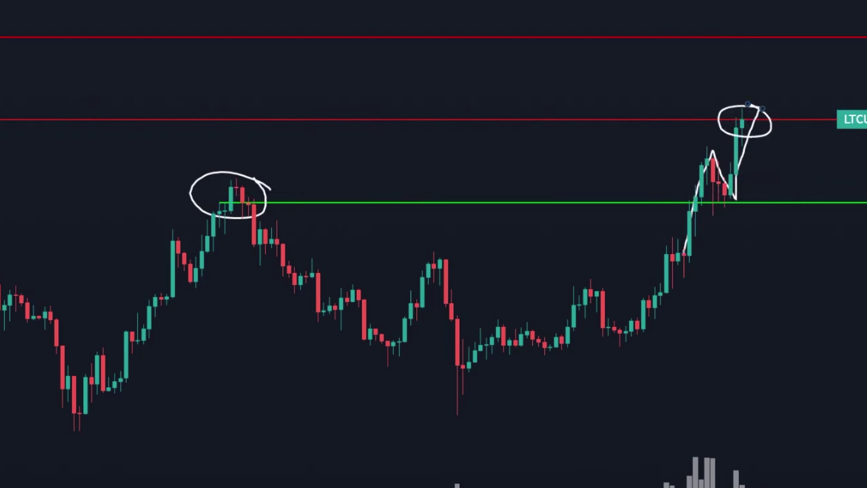
key(Delete)
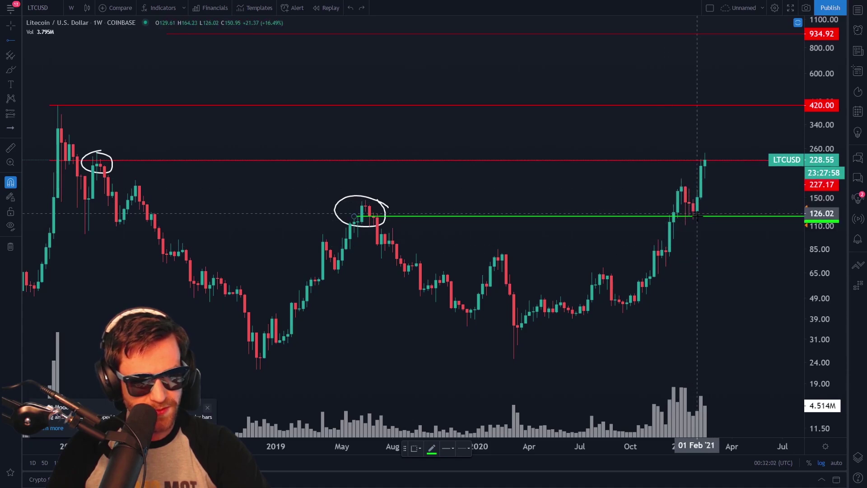
- Draw a green horizontal ray from the 4 January 2021 weekly candle's close at 170.21, with magnet snapping enabled
click(681, 187)
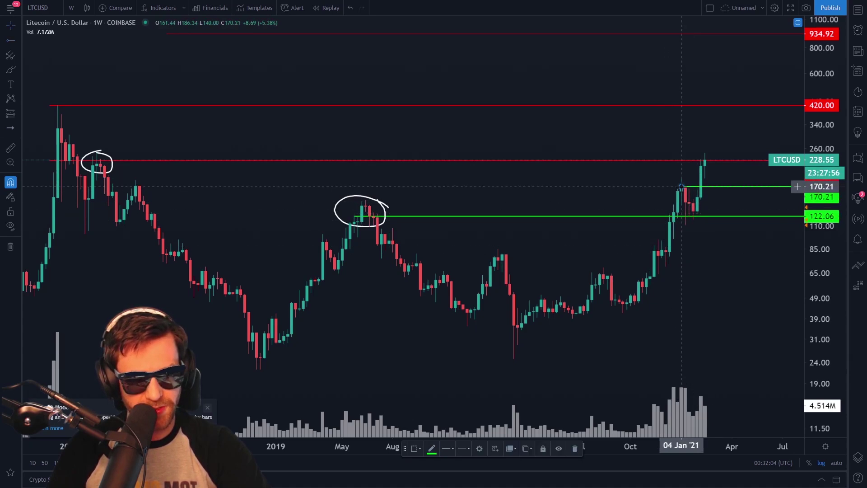
- Move the green 170.21 ray back to start at the spring 2018 peak, on the weekly candle's close at 171.07
scroll(744, 277, up, 2)
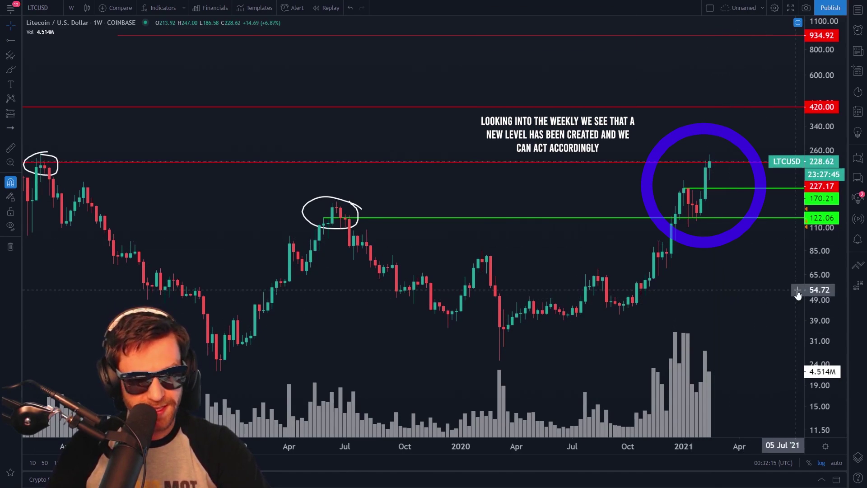
scroll(725, 290, right, 1)
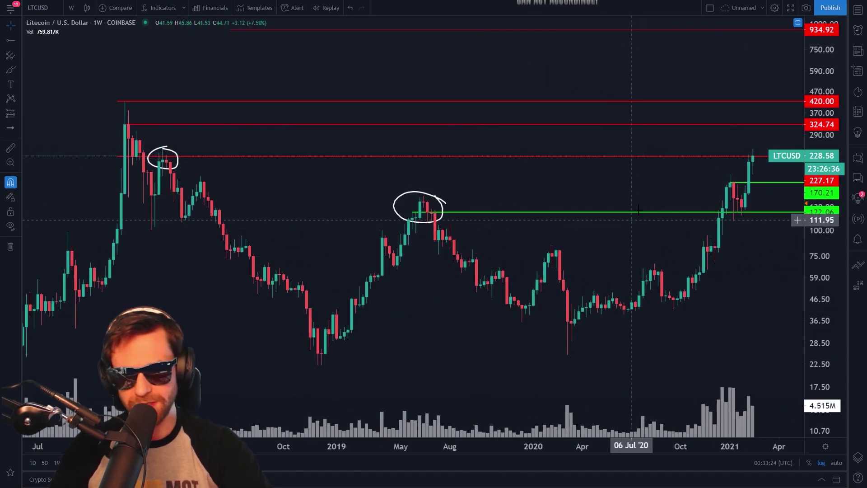
scroll(736, 194, right, 1)
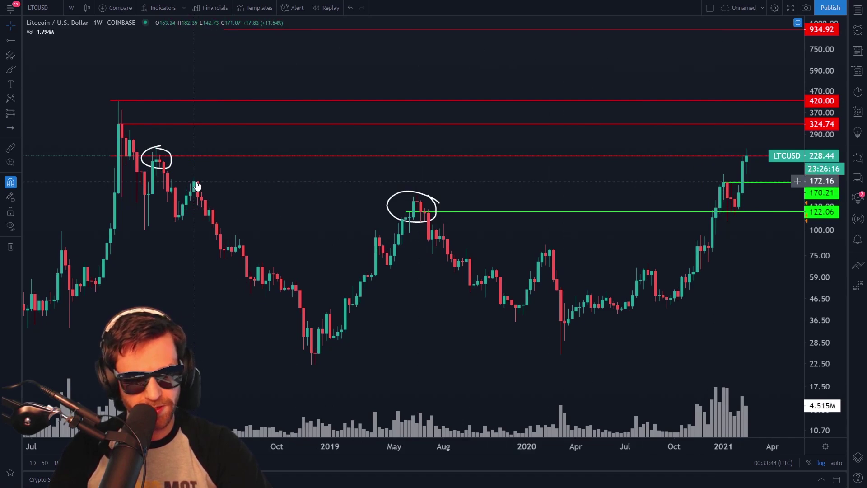
click(723, 183)
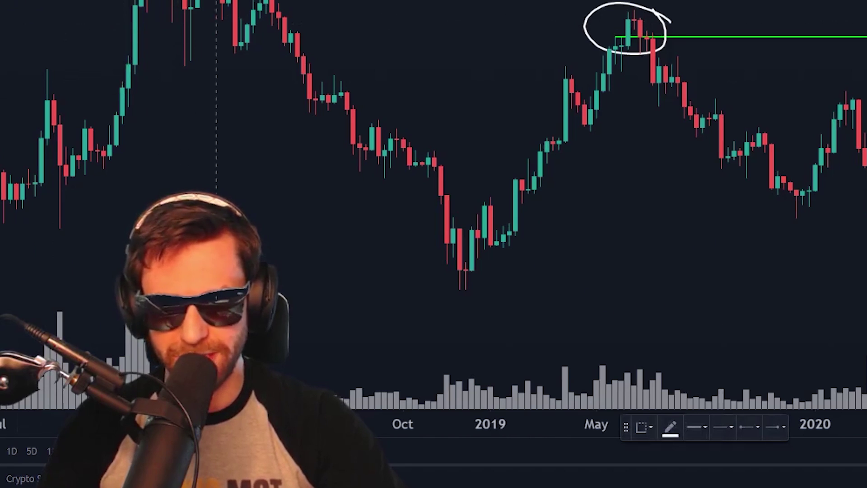
- Circle the spring 2018 peak with the brush, trace and circle the early 2021 rejection at the 171.07 ray, and delete the 2021 marks
drag(201, 169, 173, 190)
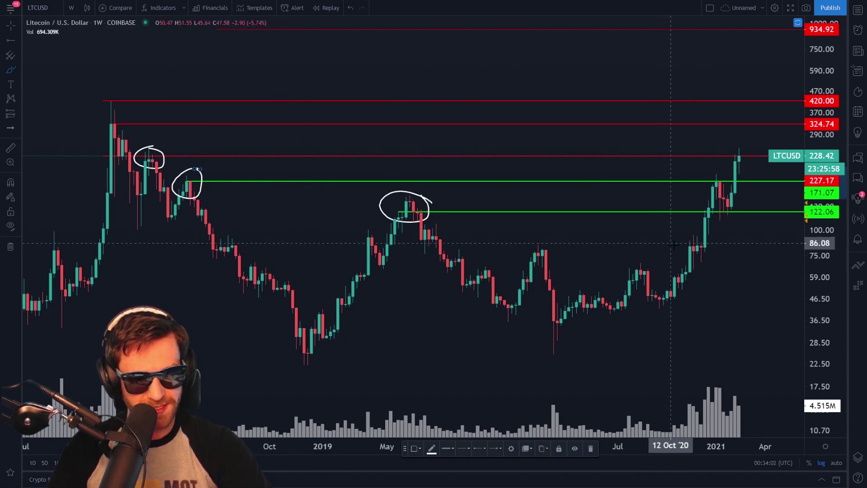
mouse_move(705, 246)
mouse_down()
mouse_move(718, 181)
mouse_move(730, 216)
mouse_up()
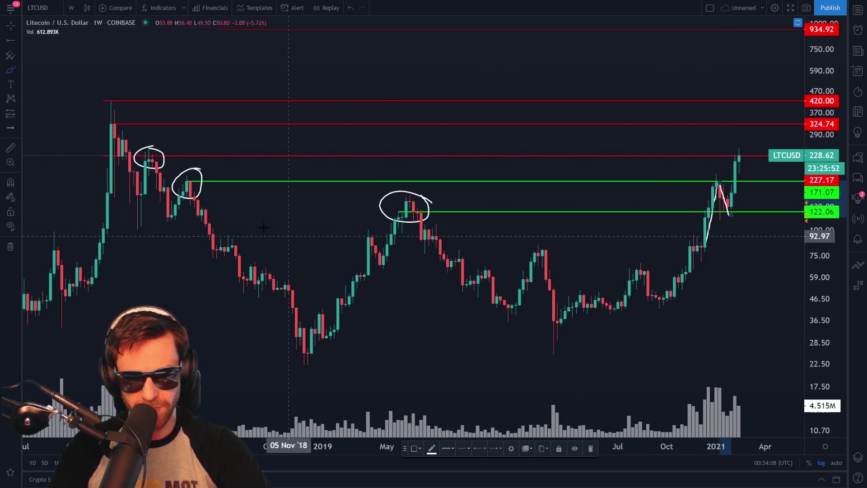
mouse_move(716, 170)
mouse_down()
mouse_move(707, 181)
mouse_move(727, 183)
mouse_move(708, 171)
mouse_up()
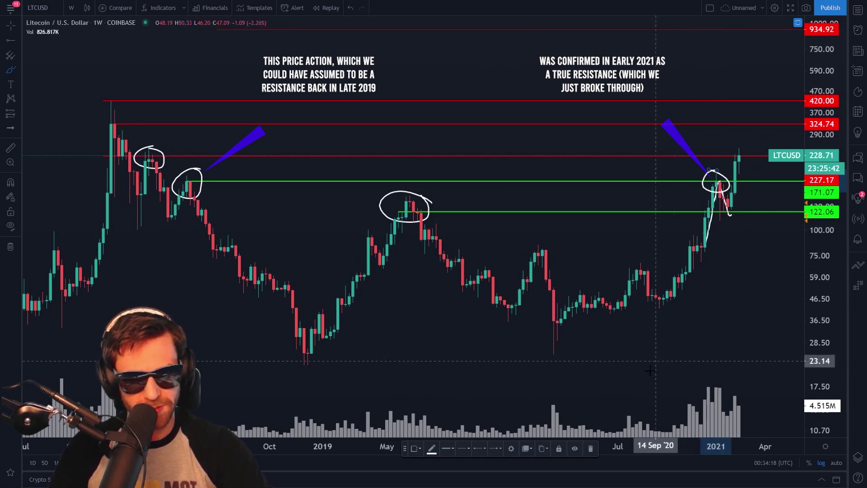
key(Delete)
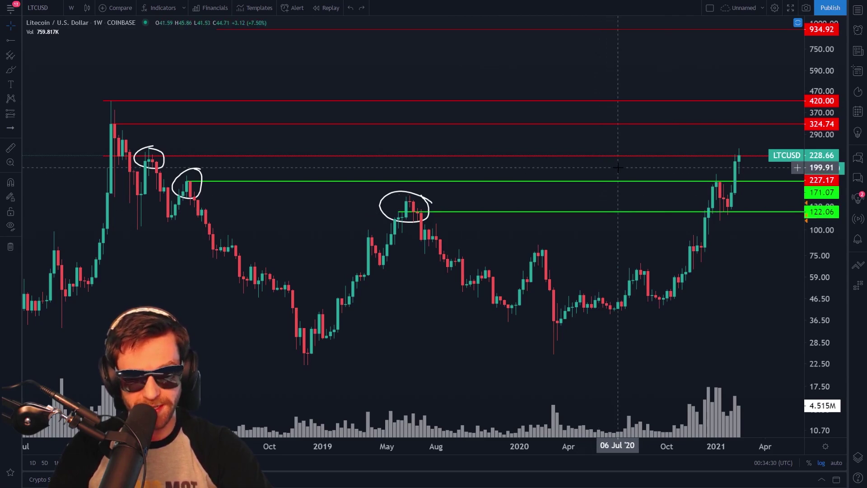
- Delete the remaining brush circles and draw green horizontal rays at 80.75 from the early 2020 peak and at 25.30 from the December 2018 low
drag(813, 283, 736, 263)
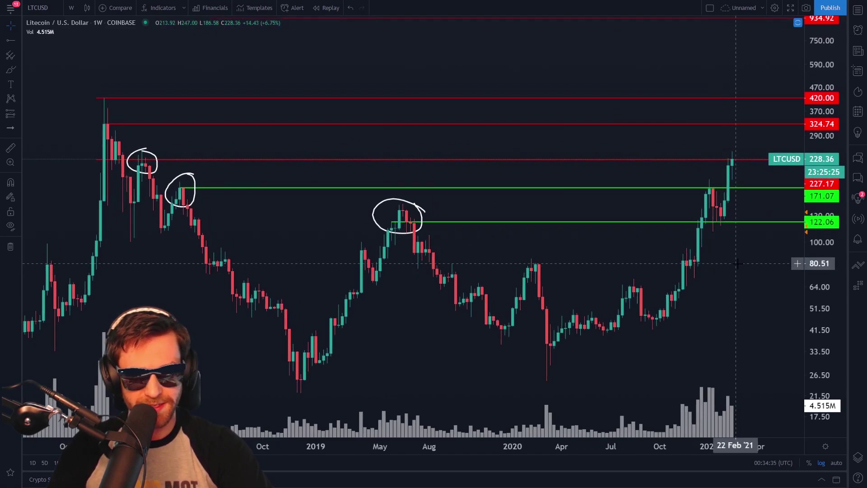
click(419, 210)
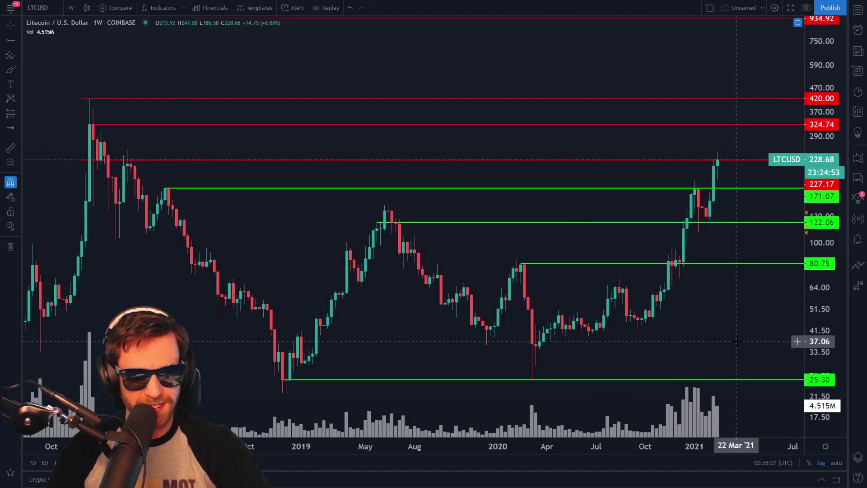
scroll(751, 332, down, 5)
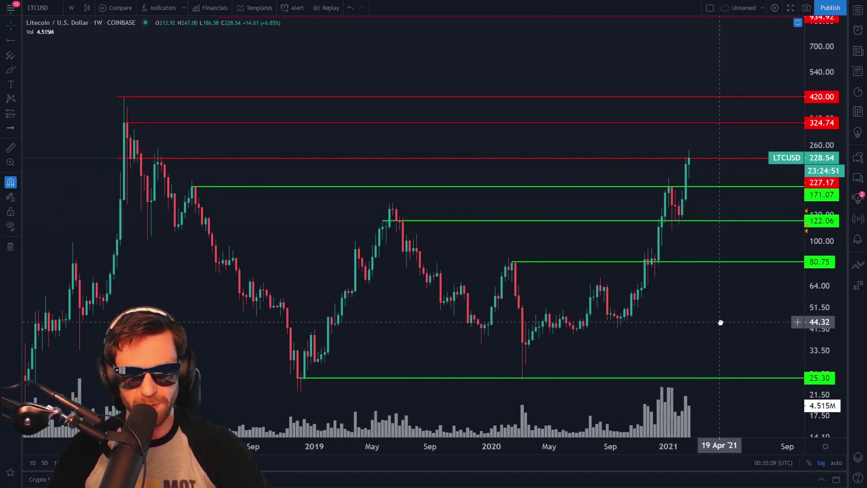
scroll(719, 312, right, 3)
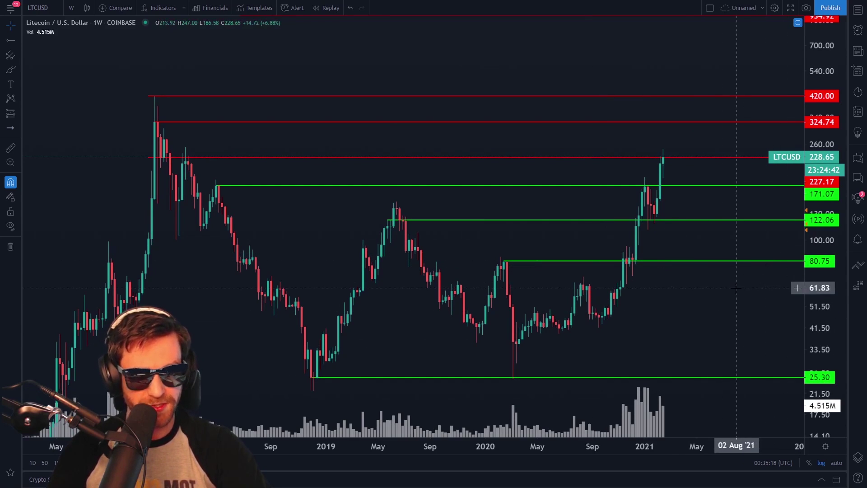
drag(742, 287, 735, 283)
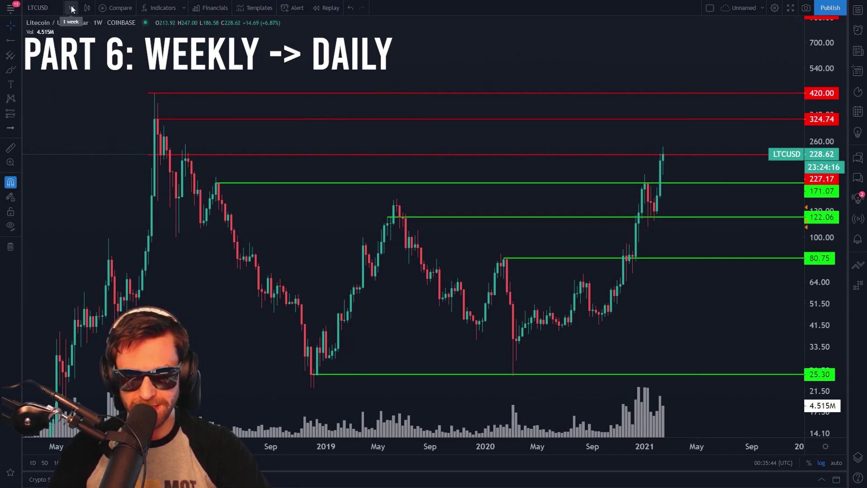
- Switch the Litecoin chart from weekly to daily candles and bring the late 2020 to early 2021 rally into view
click(71, 9)
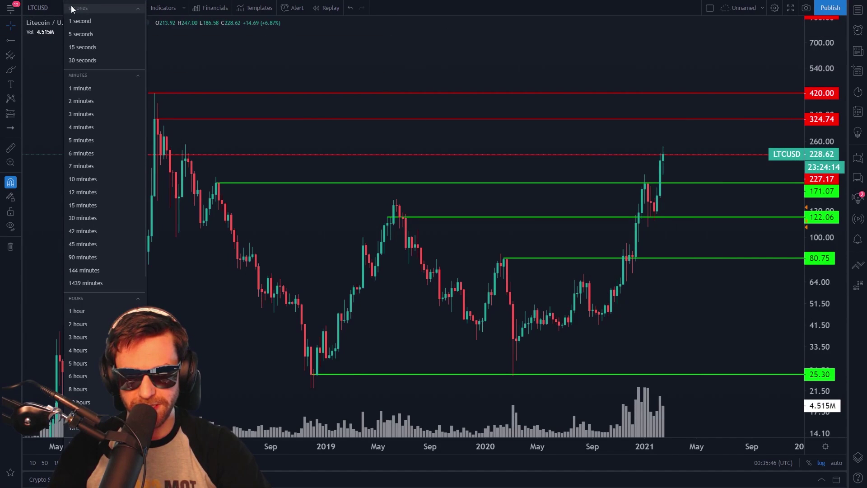
scroll(95, 283, down, 3)
click(97, 280)
scroll(727, 287, down, 5)
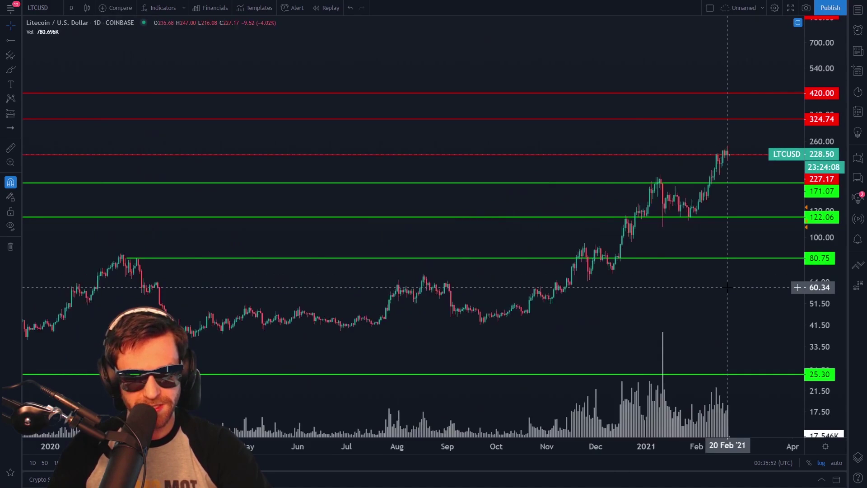
scroll(727, 287, down, 4)
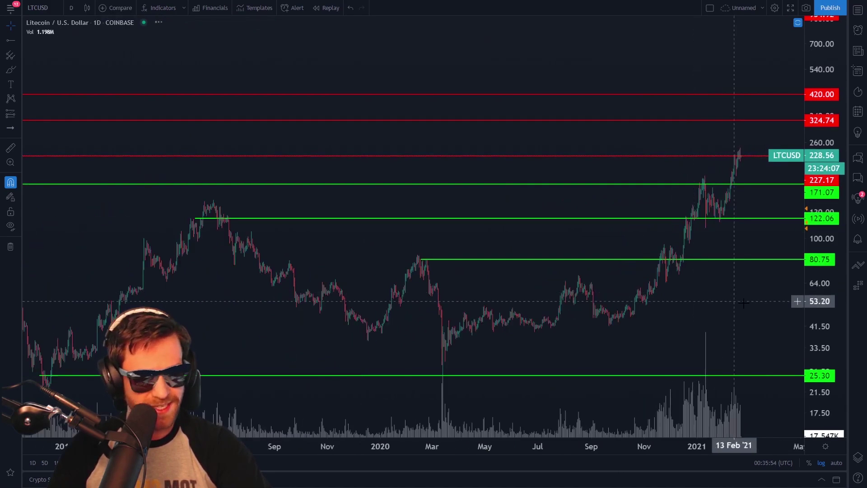
scroll(757, 305, up, 3)
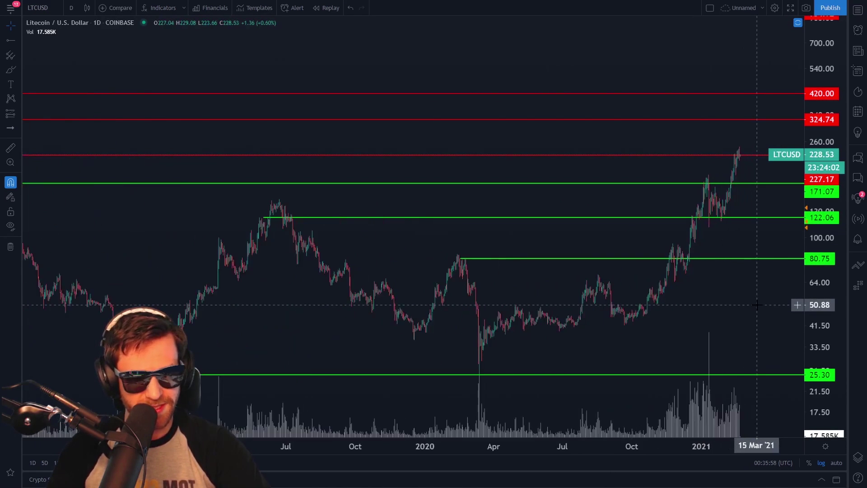
scroll(757, 305, up, 4)
- Circle the late 2020 consolidation around the 80.75 ray and the December 2020 top at the 122.06 ray with the brush
click(11, 69)
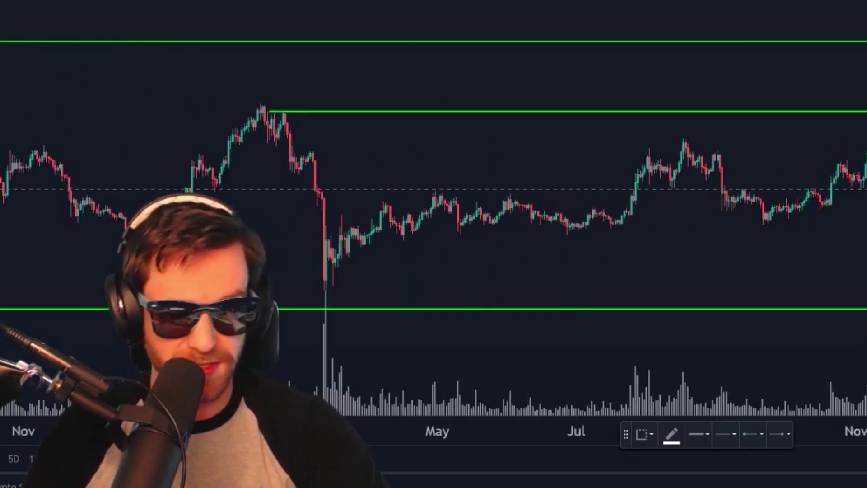
mouse_move(582, 245)
mouse_down()
mouse_move(612, 264)
mouse_move(582, 274)
mouse_move(558, 249)
mouse_move(586, 247)
mouse_up()
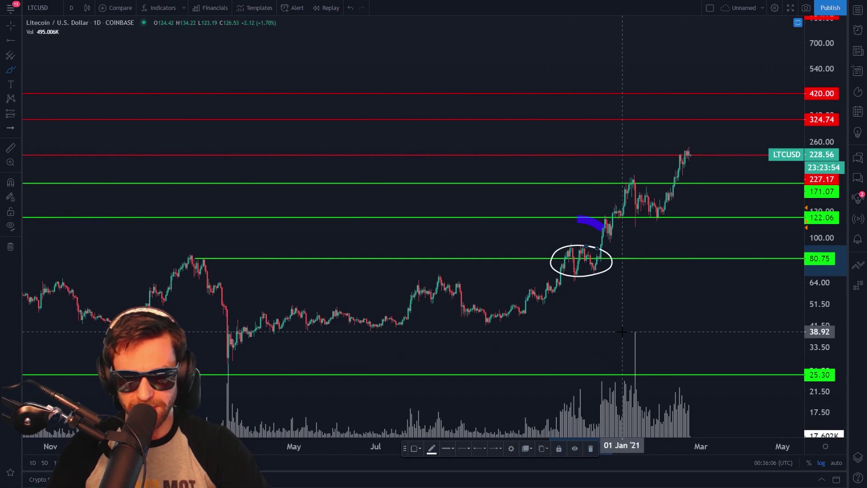
scroll(622, 331, up, 4)
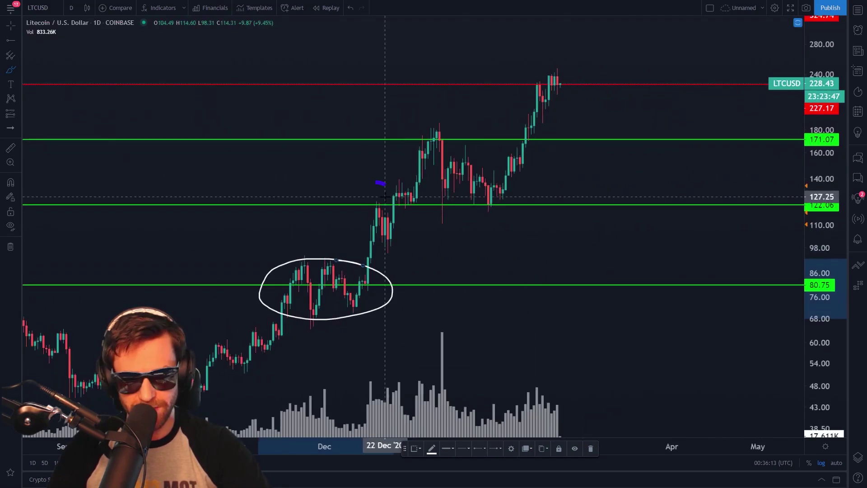
mouse_move(376, 195)
mouse_down()
mouse_move(383, 196)
mouse_move(365, 209)
mouse_move(376, 194)
mouse_up()
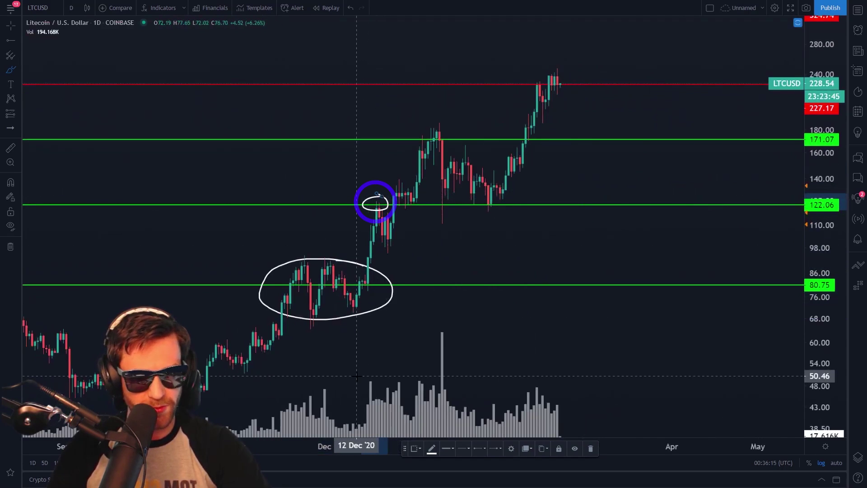
- Trace the daily price swings with the brush from 80.75 through 122.06 and 171.07, and circle the candles at the 227.17 ray
mouse_move(355, 307)
mouse_down()
mouse_move(380, 206)
mouse_move(387, 239)
mouse_up()
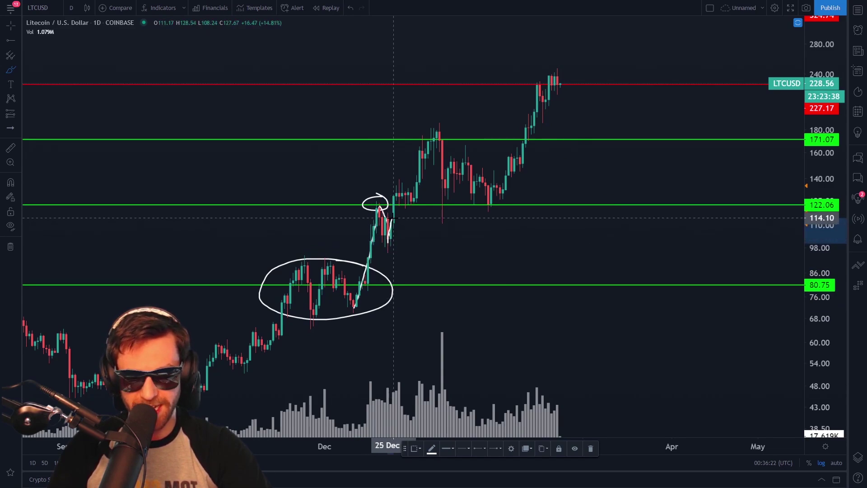
mouse_move(399, 196)
mouse_down()
mouse_move(402, 181)
mouse_move(408, 197)
mouse_move(422, 159)
mouse_move(472, 206)
mouse_move(487, 176)
mouse_up()
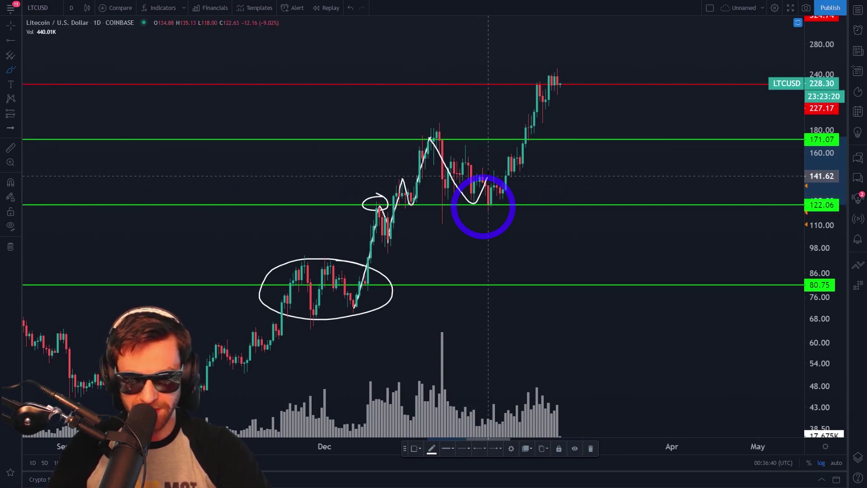
drag(503, 143, 528, 83)
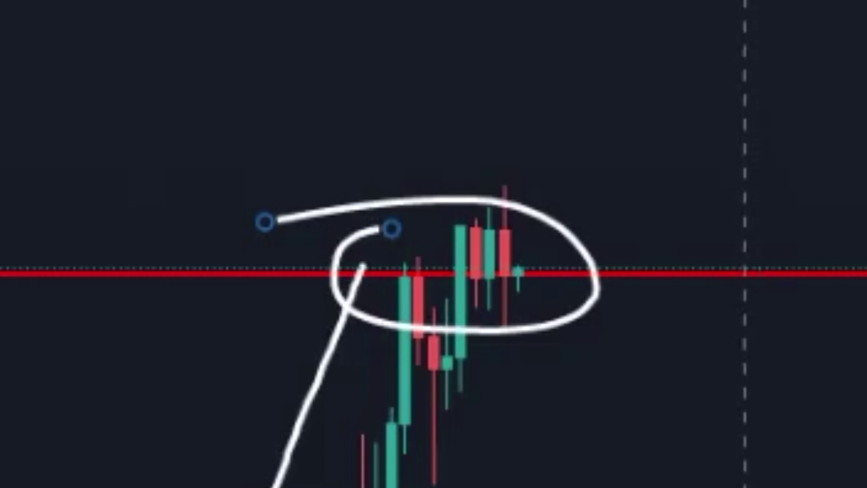
- Sketch a brush diagram beside the candles of a rejection at 122.06, a breakout and a retest, with arrows at both touches
mouse_move(590, 223)
mouse_down()
mouse_move(596, 204)
mouse_move(618, 242)
mouse_up()
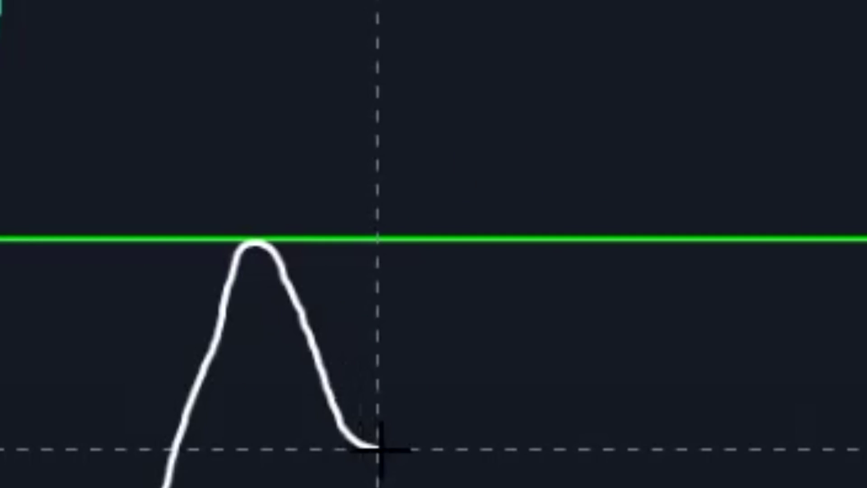
mouse_move(377, 446)
mouse_down()
mouse_move(416, 378)
mouse_move(489, 178)
mouse_move(504, 104)
mouse_move(581, 62)
mouse_move(603, 99)
mouse_move(644, 241)
mouse_move(686, 242)
mouse_up()
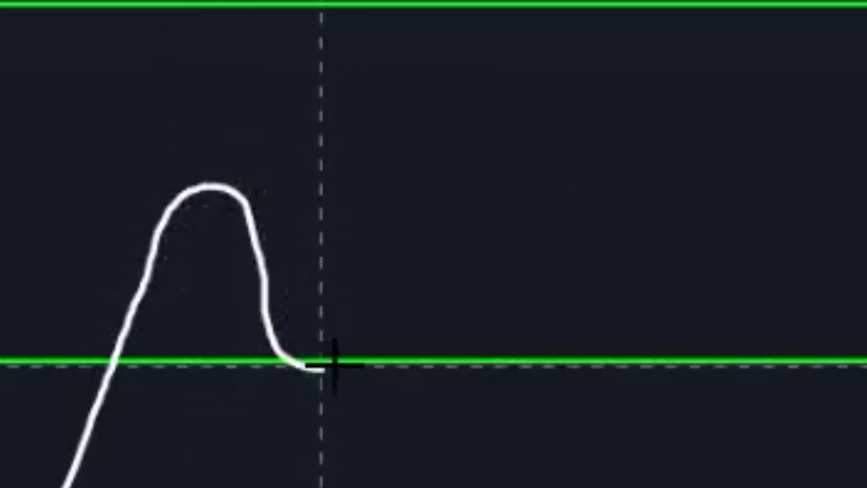
drag(333, 364, 477, 93)
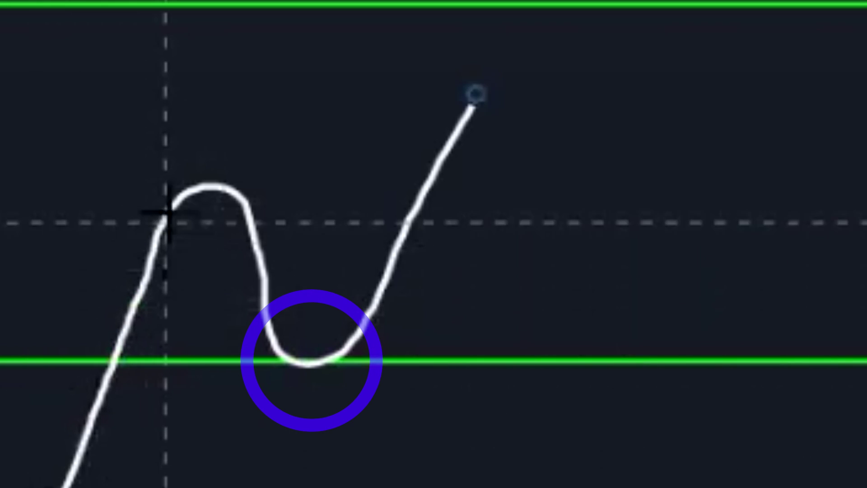
mouse_move(387, 486)
mouse_down()
mouse_move(421, 422)
mouse_move(319, 397)
mouse_move(307, 487)
mouse_up()
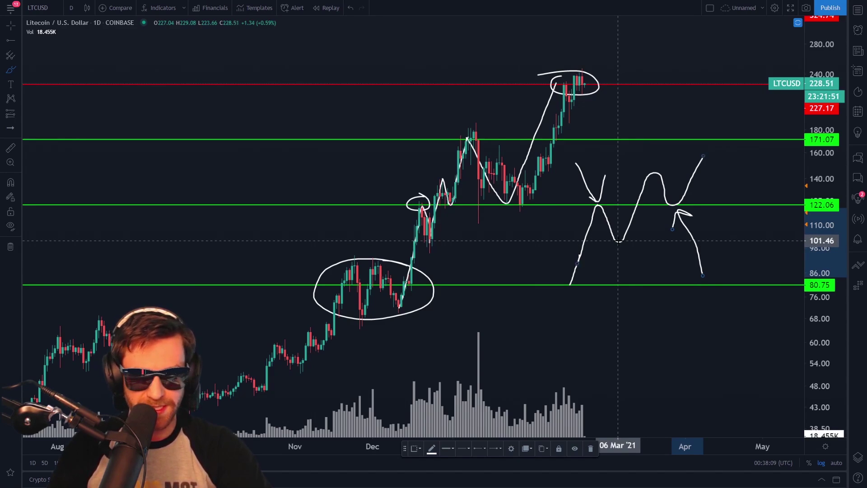
- Remove all brush traces, circles and the breakout-and-retest sketch from the daily chart
click(106, 114)
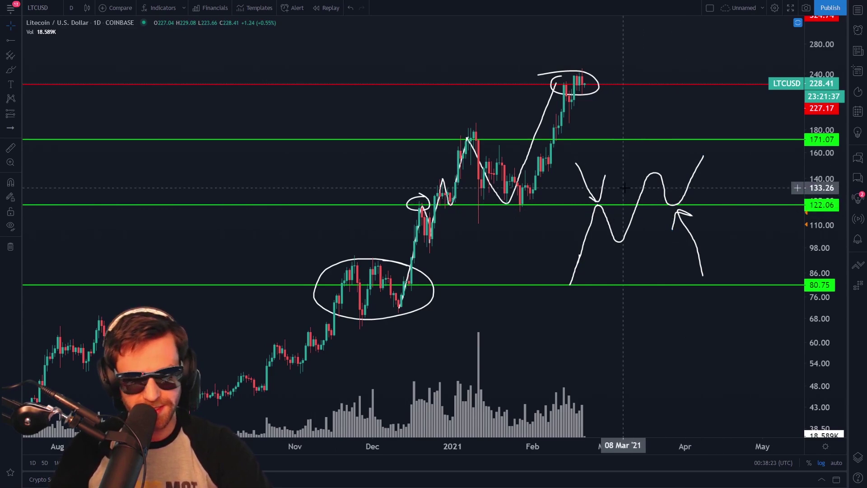
key(ctrl+z)
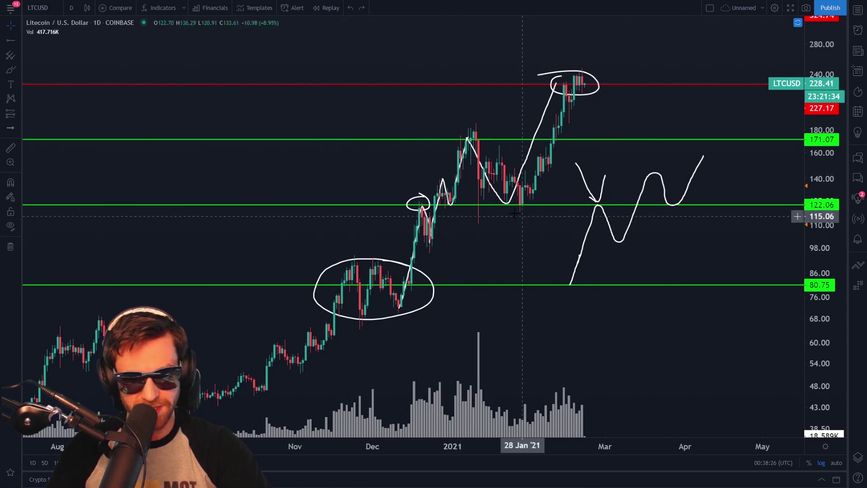
key(ctrl+z)
key(ctrl+z)
key(ctrl+z)
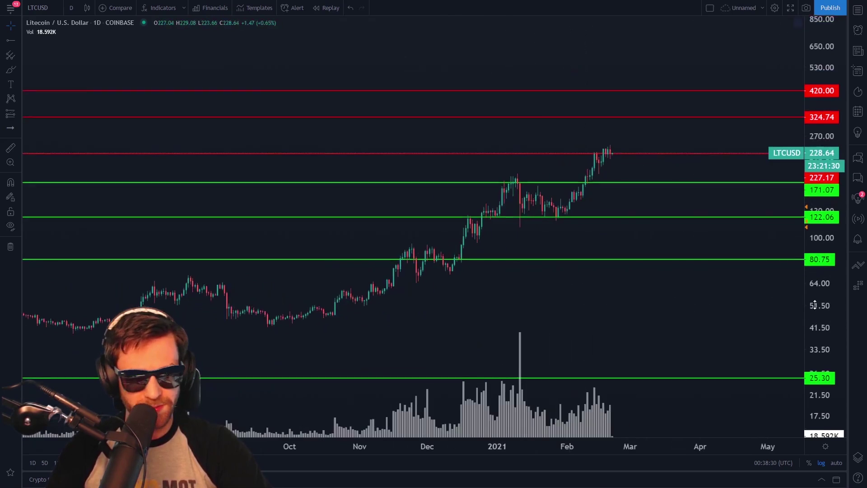
- Mark the 227.17 level with a green horizontal ray in place of the red one on the daily chart, with magnet snapping enabled
mouse_move(814, 269)
mouse_down()
mouse_move(815, 241)
mouse_move(601, 184)
mouse_up()
scroll(770, 254, up, 3)
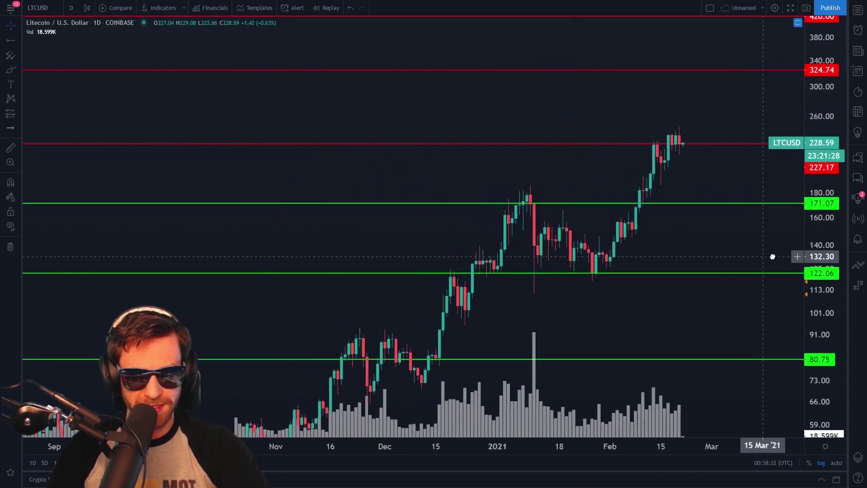
scroll(784, 254, up, 3)
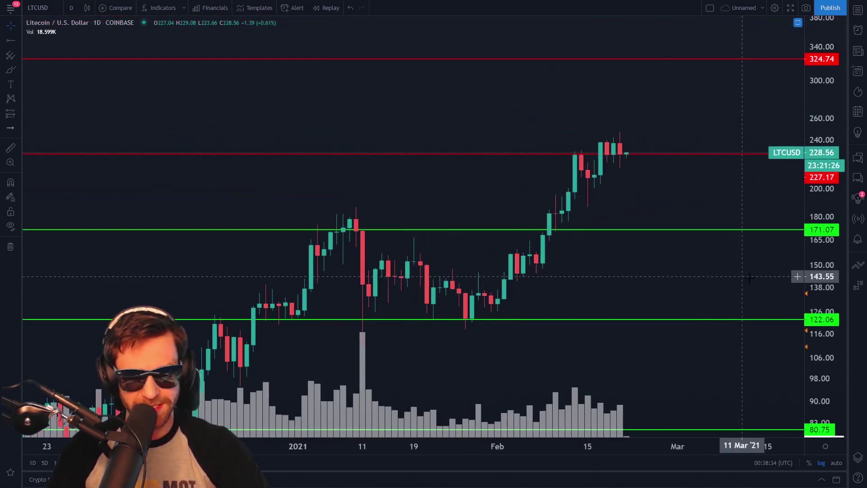
drag(840, 261, 839, 275)
drag(654, 181, 623, 141)
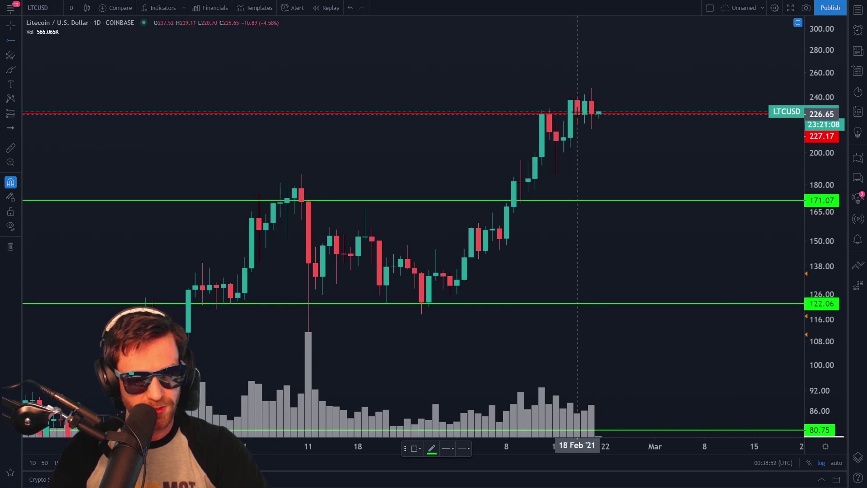
click(11, 25)
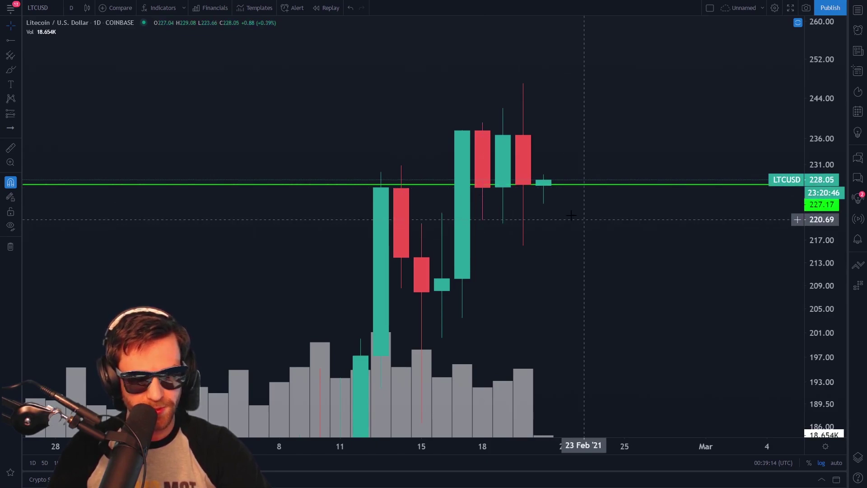
- Mark the 237.54 level with a red horizontal ray starting at the top of the 17 February candle body
click(12, 42)
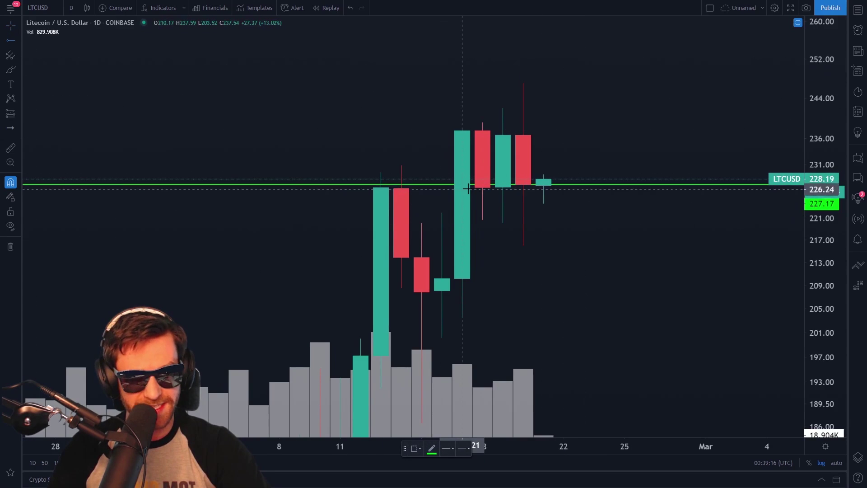
click(462, 131)
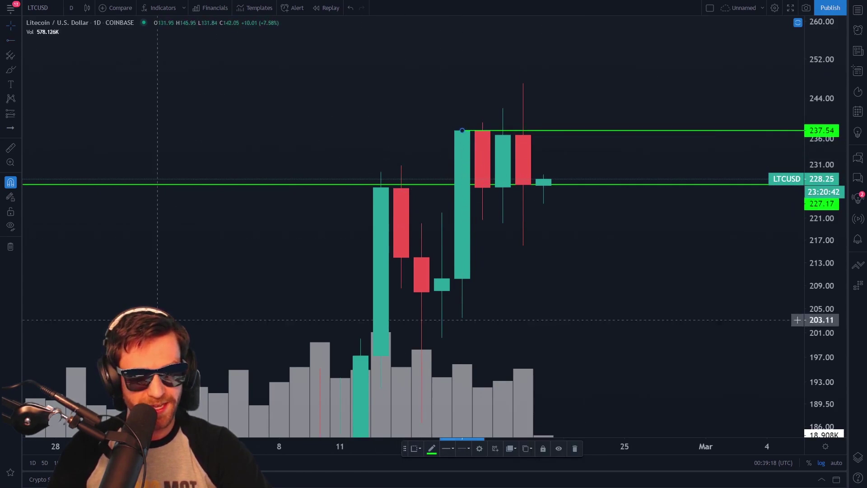
double_click(577, 130)
click(391, 238)
click(401, 362)
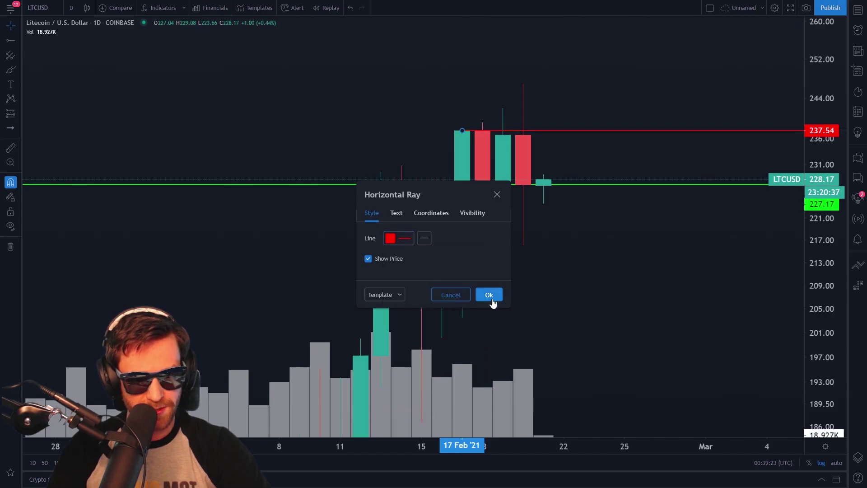
click(491, 297)
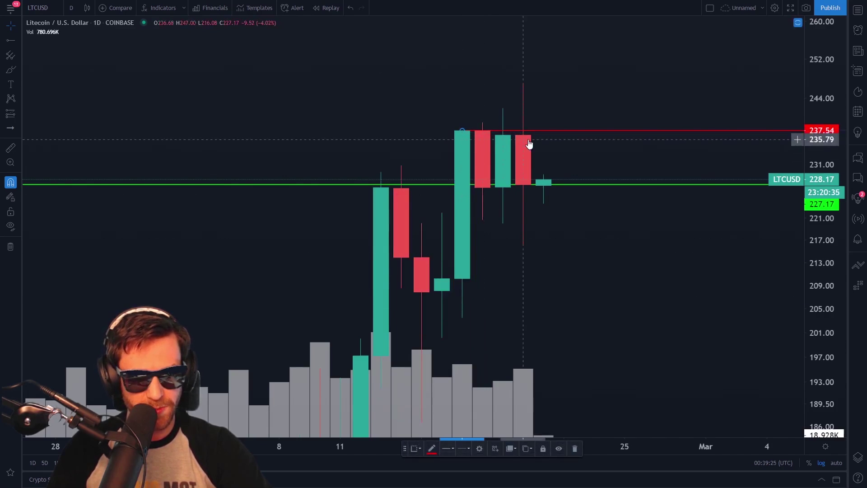
- Trace the February daily swings with the brush, from the rally into 227.17 through the pullback and up to 237.54, ending at the latest candle
drag(600, 256, 628, 241)
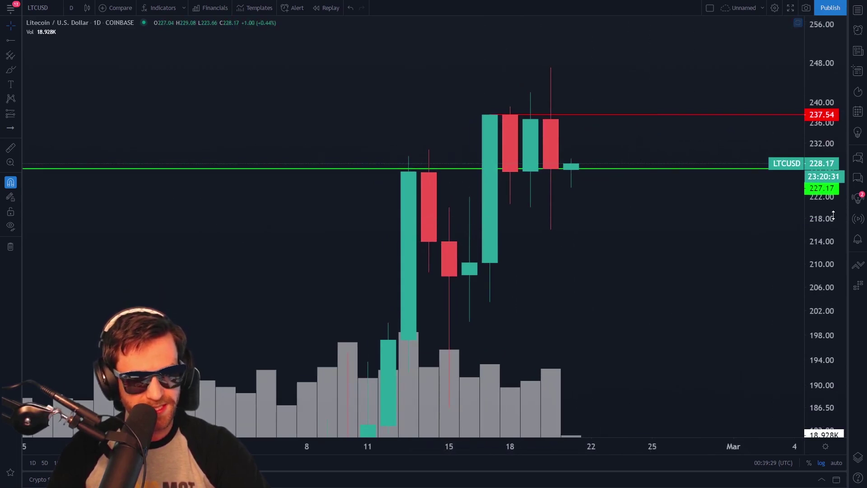
drag(828, 220, 825, 269)
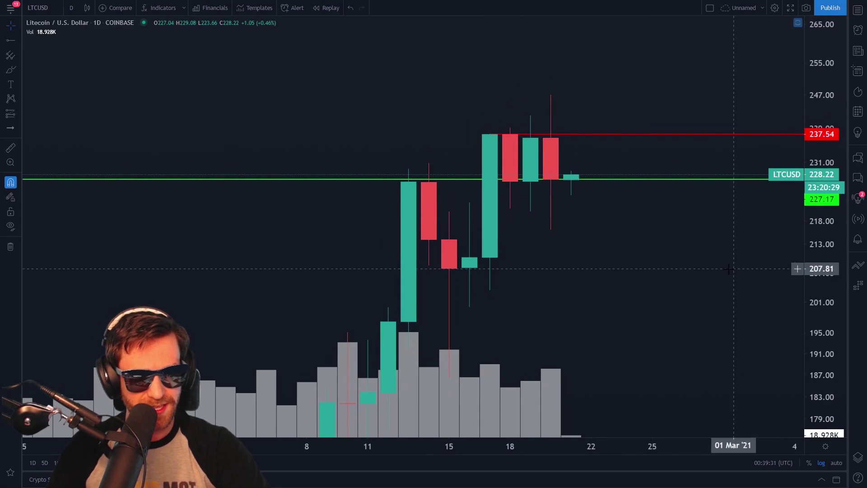
drag(728, 269, 569, 274)
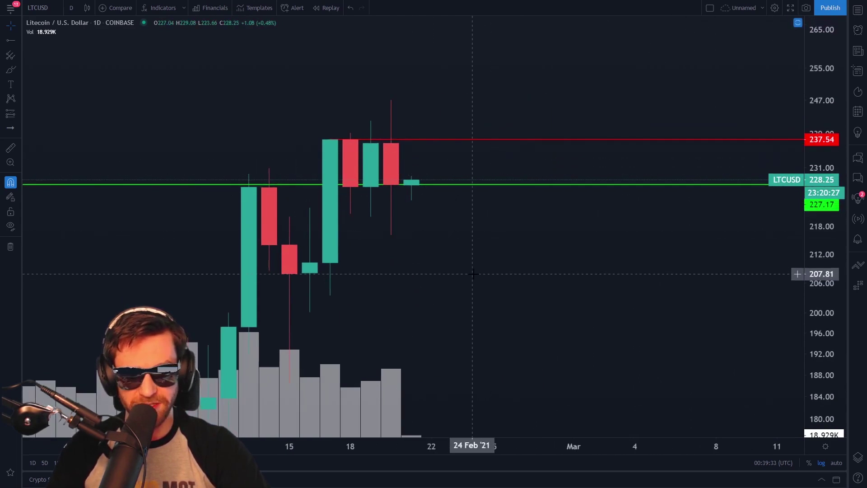
drag(459, 286, 592, 256)
click(11, 69)
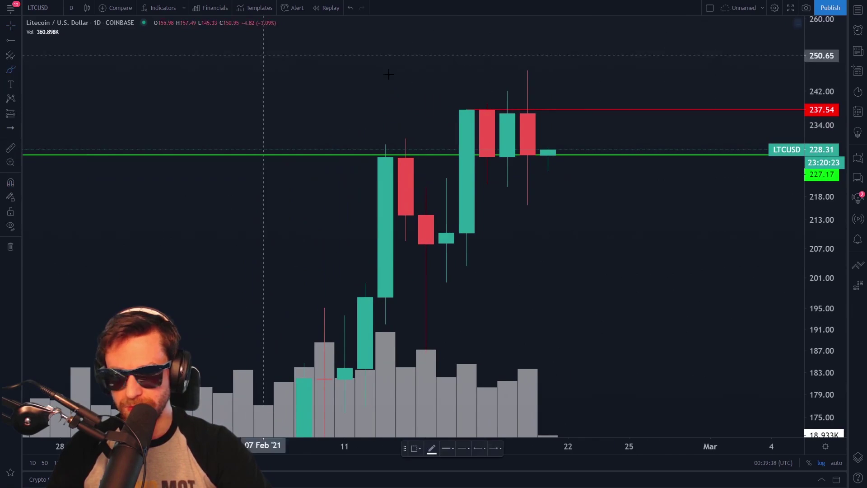
mouse_move(365, 300)
mouse_down()
mouse_move(364, 252)
mouse_move(384, 173)
mouse_move(425, 242)
mouse_move(427, 292)
mouse_up()
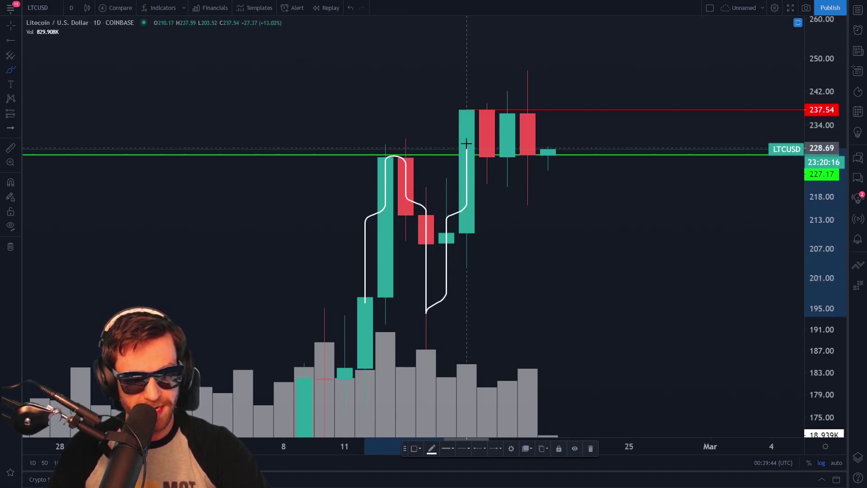
drag(466, 143, 473, 104)
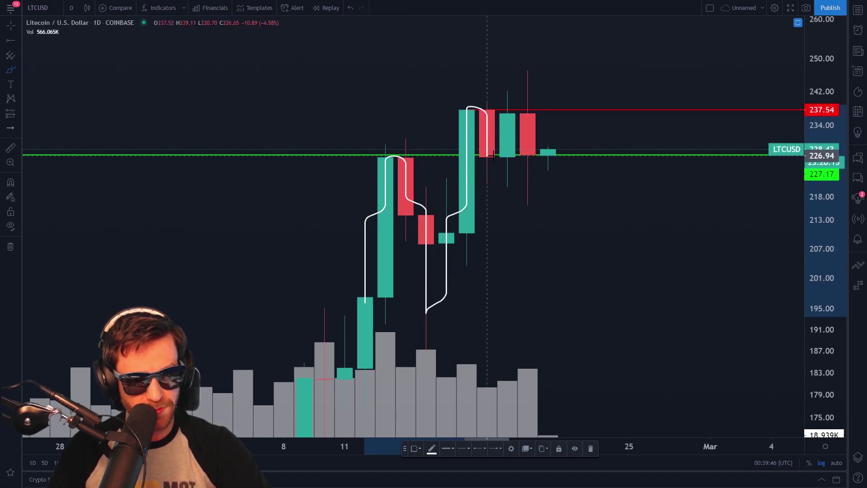
drag(528, 145, 542, 156)
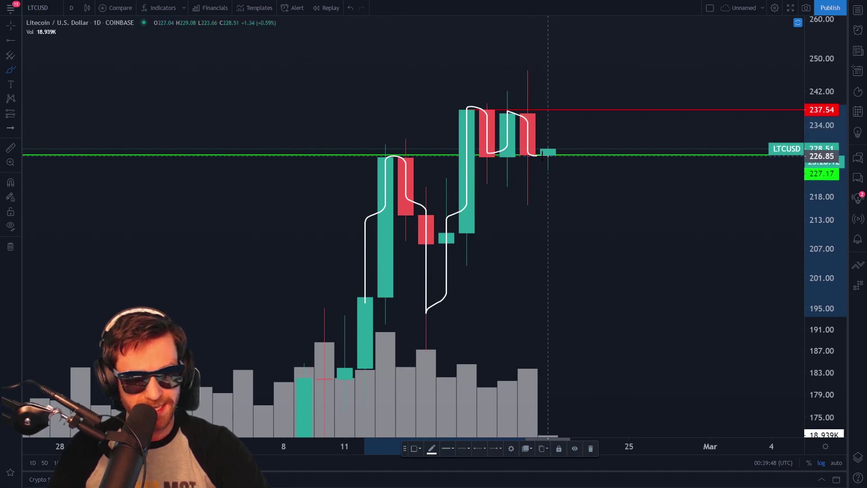
- Sketch a brush arrow pointing up from the 237.54 ray and another pointing down from the 227.17 ray, beside the latest candle
scroll(802, 194, down, 3)
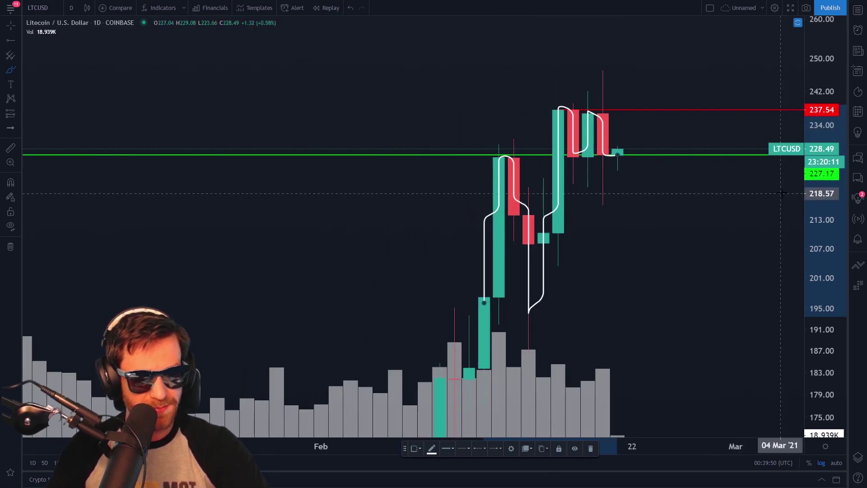
drag(825, 194, 826, 307)
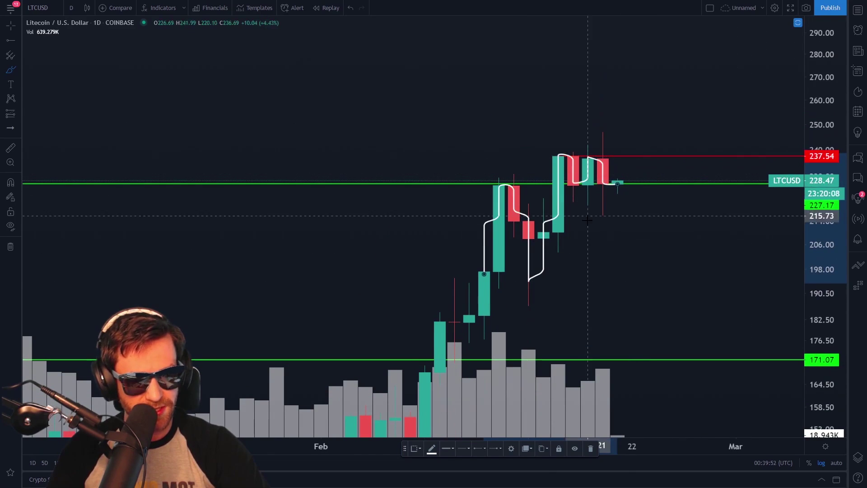
drag(647, 154, 647, 100)
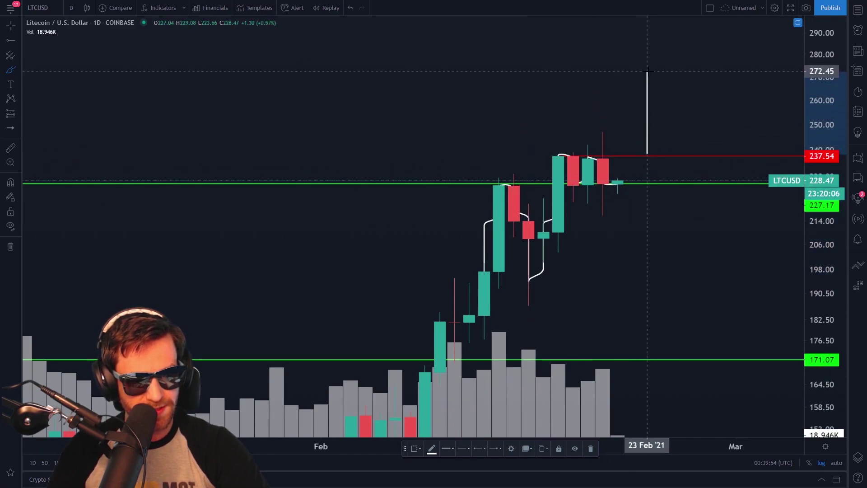
mouse_move(648, 71)
mouse_down()
mouse_move(662, 88)
mouse_move(617, 91)
mouse_up()
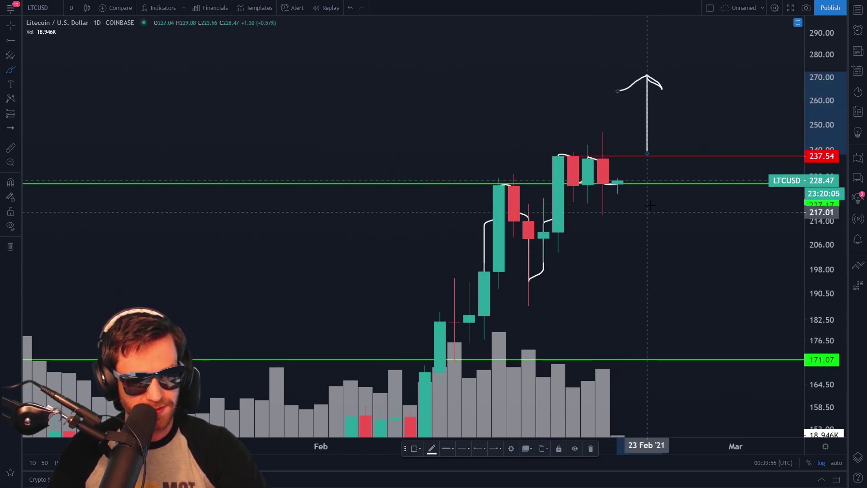
mouse_move(648, 185)
mouse_down()
mouse_move(648, 243)
mouse_move(632, 234)
mouse_move(648, 257)
mouse_move(662, 237)
mouse_up()
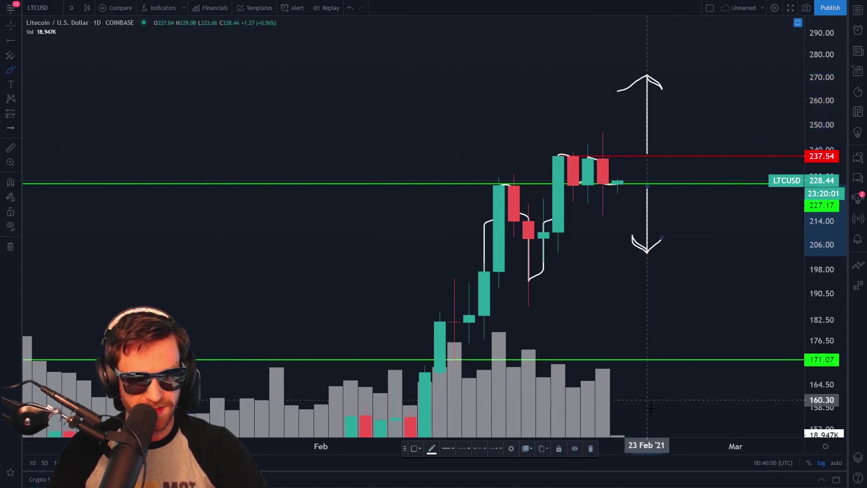
- Circle the 171.07 support ray and the 324.74 resistance ray with the brush as the next downside and upside targets
mouse_move(730, 343)
mouse_down()
mouse_move(735, 367)
mouse_move(690, 348)
mouse_up()
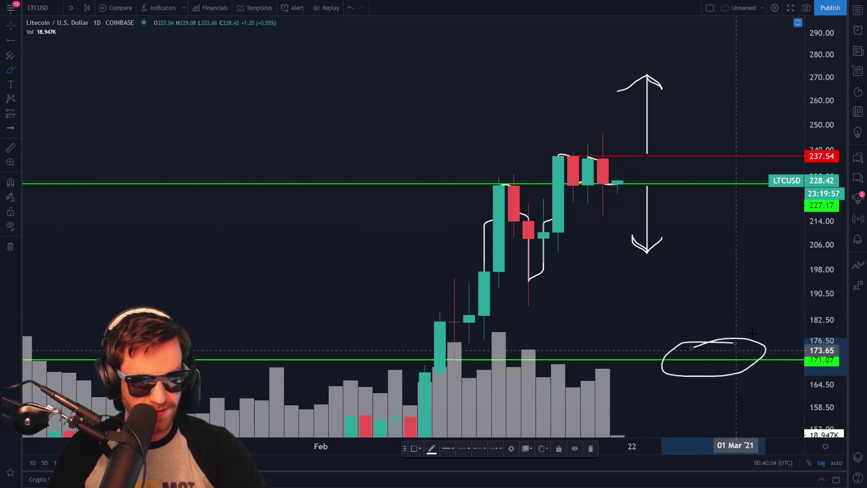
drag(819, 95, 812, 227)
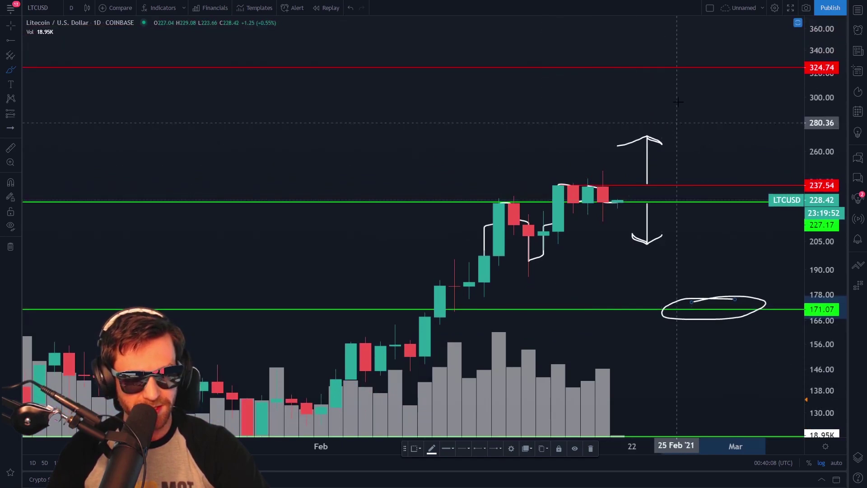
mouse_move(641, 57)
mouse_down()
mouse_move(686, 82)
mouse_move(647, 48)
mouse_up()
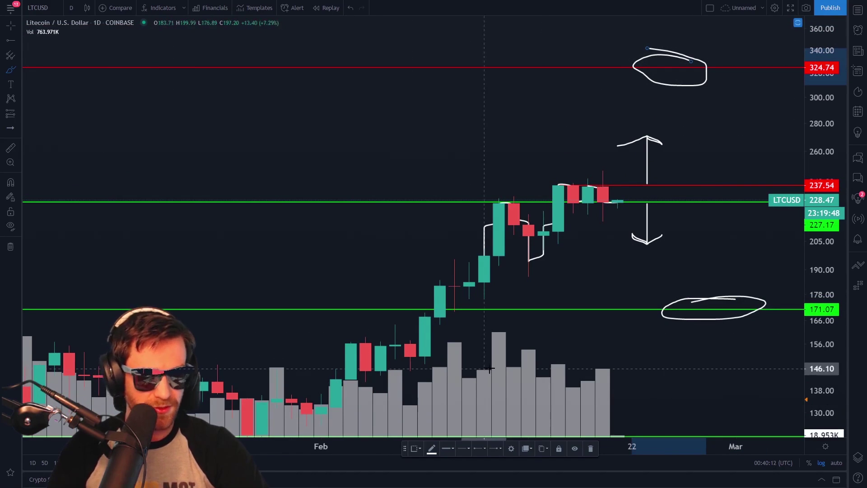
- Examine all marked support and resistance rays across the full daily price history back to 2018
scroll(490, 369, down, 5)
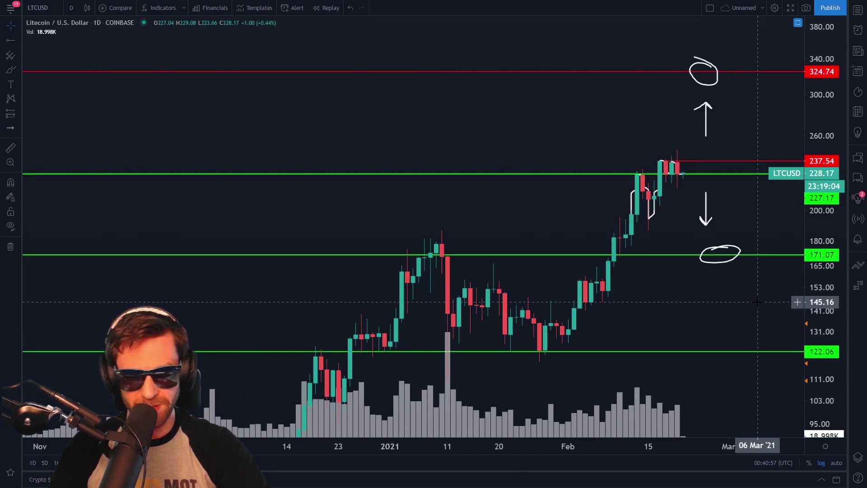
scroll(757, 301, down, 6)
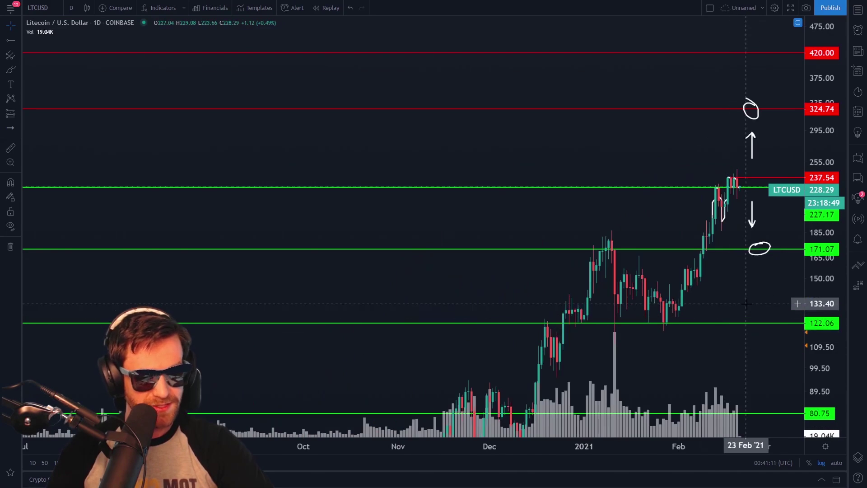
scroll(772, 298, down, 5)
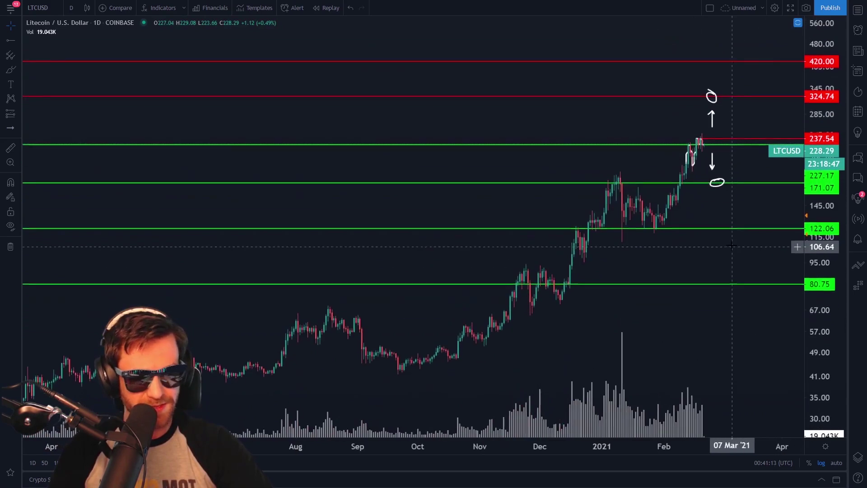
scroll(765, 319, down, 4)
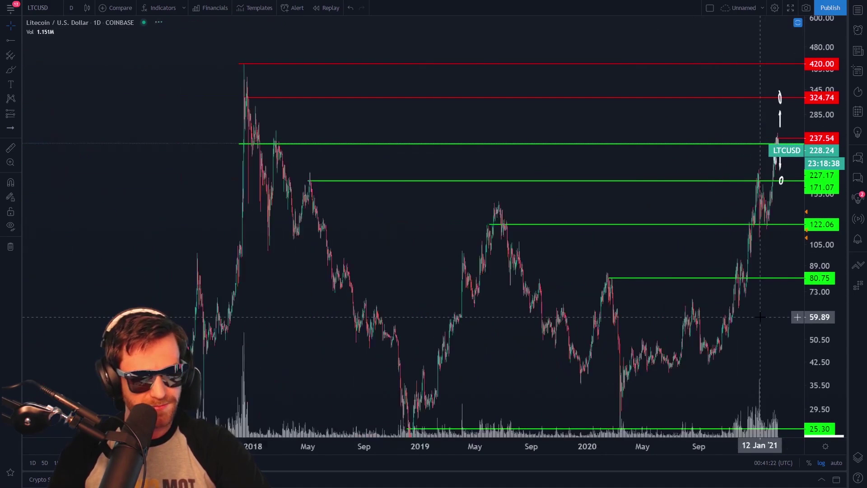
- Switch the chart to 4-hour candles and examine the February price action around the 171.07, 227.17 and 237.54 rays
drag(831, 262, 831, 336)
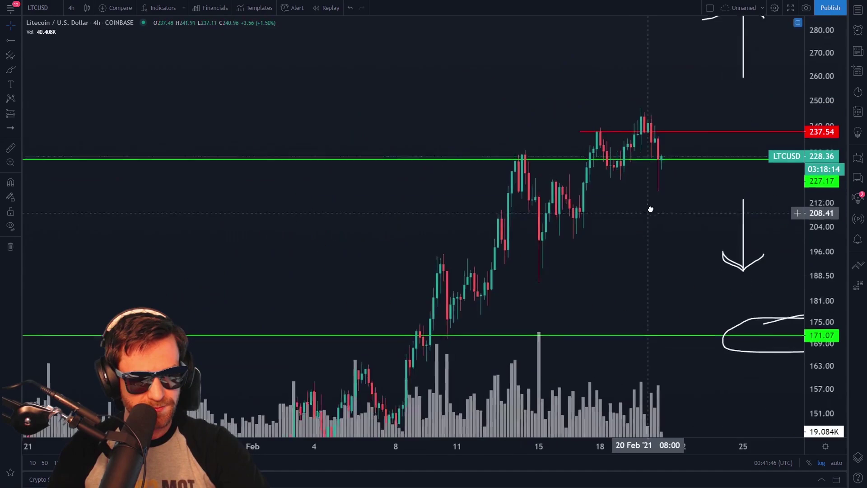
drag(650, 207, 710, 226)
scroll(710, 226, up, 5)
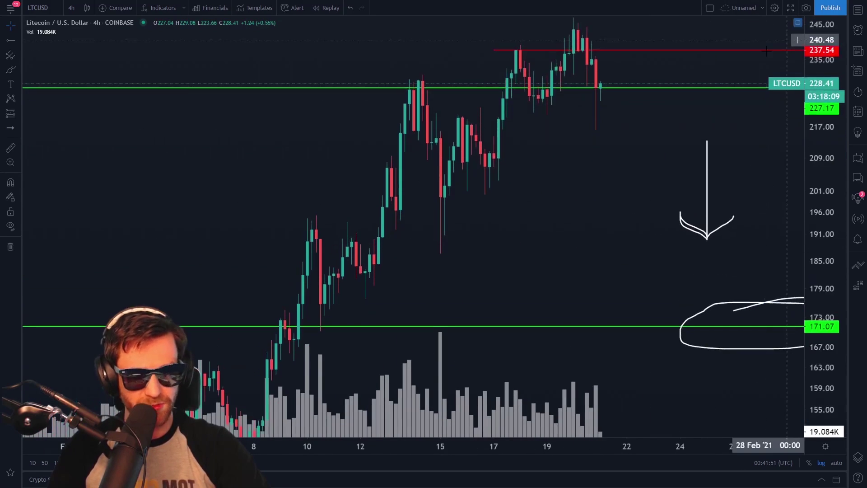
scroll(786, 40, down, 3)
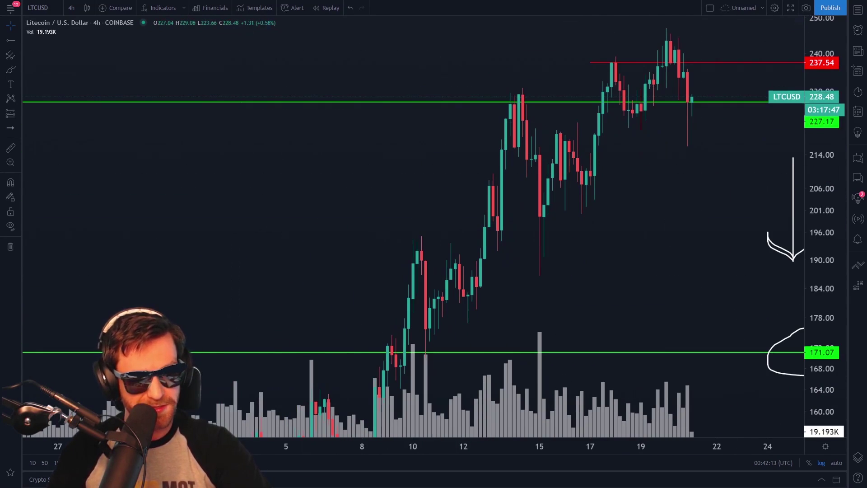